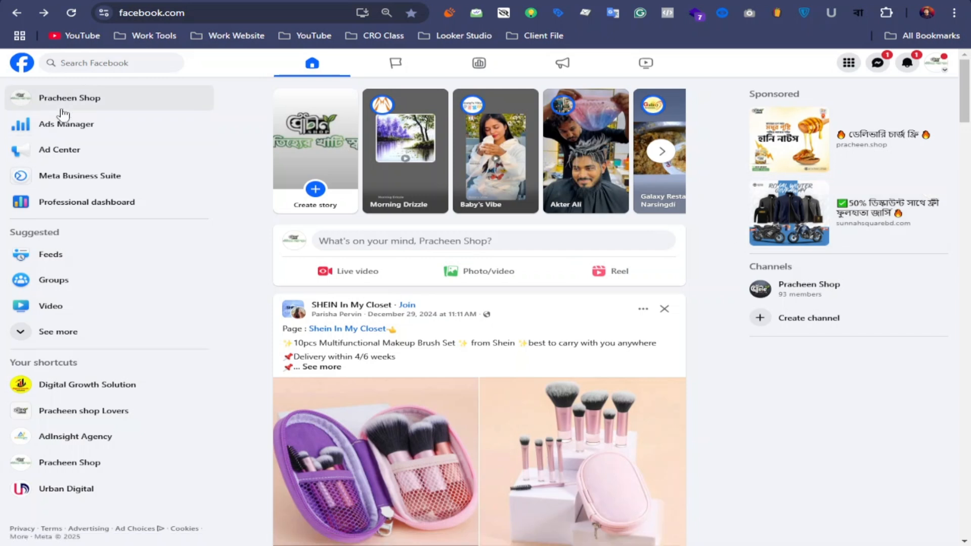
Open Ads Manager and its Audiences page in new tabs, and switch to the Pracheen Shop business portfolio.
{"action": "right_click", "coordinate": [76, 126]}
{"action": "left_click", "coordinate": [111, 141]}
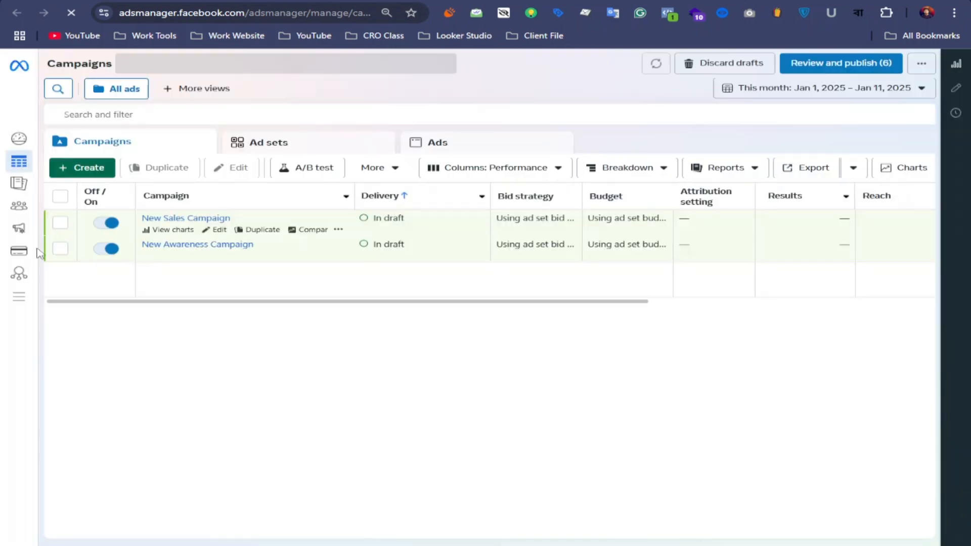
{"action": "left_click", "coordinate": [18, 297]}
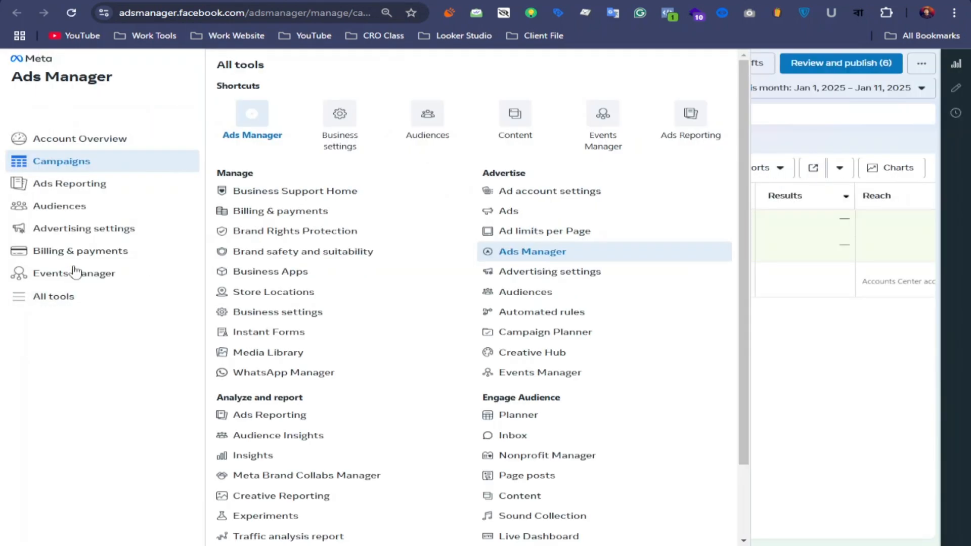
{"action": "right_click", "coordinate": [427, 129]}
{"action": "left_click", "coordinate": [451, 143]}
{"action": "left_click", "coordinate": [450, 143]}
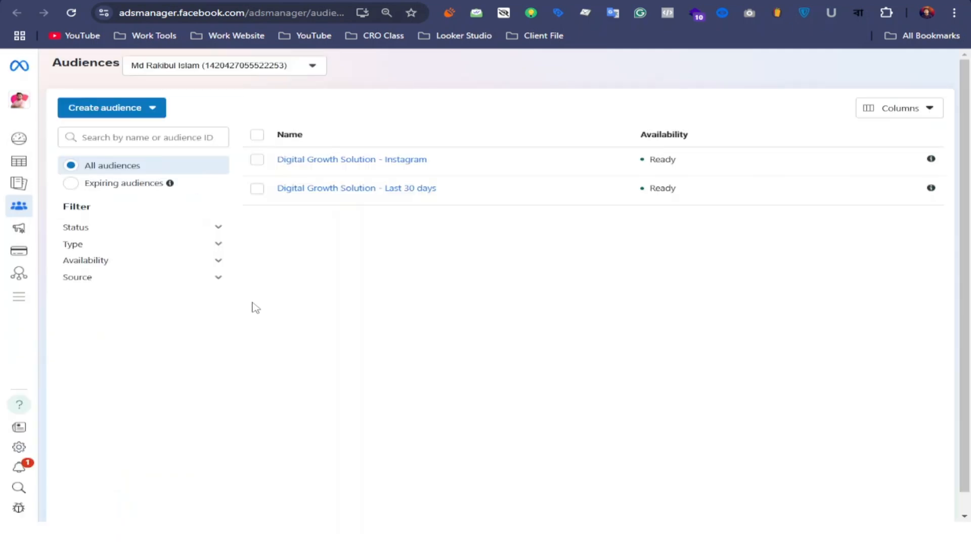
{"action": "left_click", "coordinate": [20, 100]}
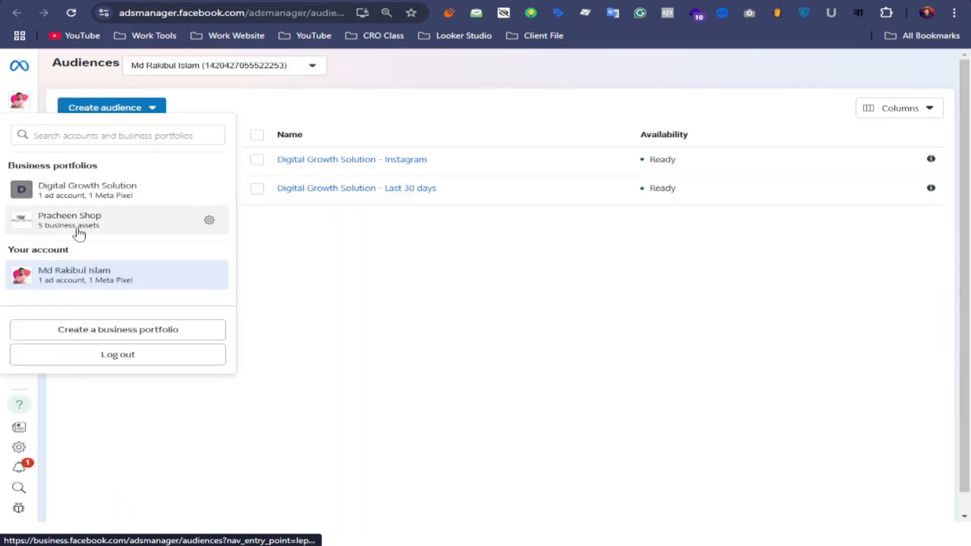
{"action": "left_click", "coordinate": [78, 229]}
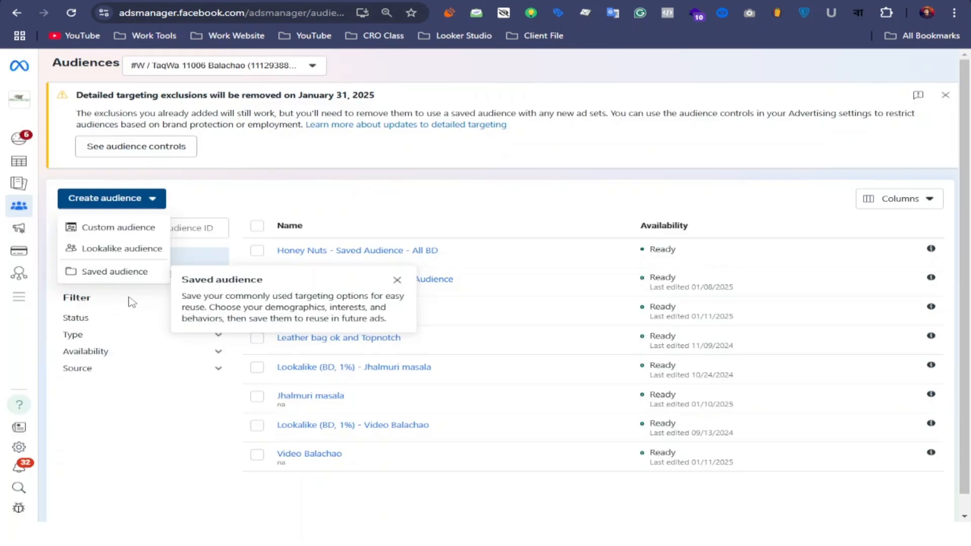
Start a new custom audience with Video as its Meta source.
{"action": "left_click", "coordinate": [118, 228]}
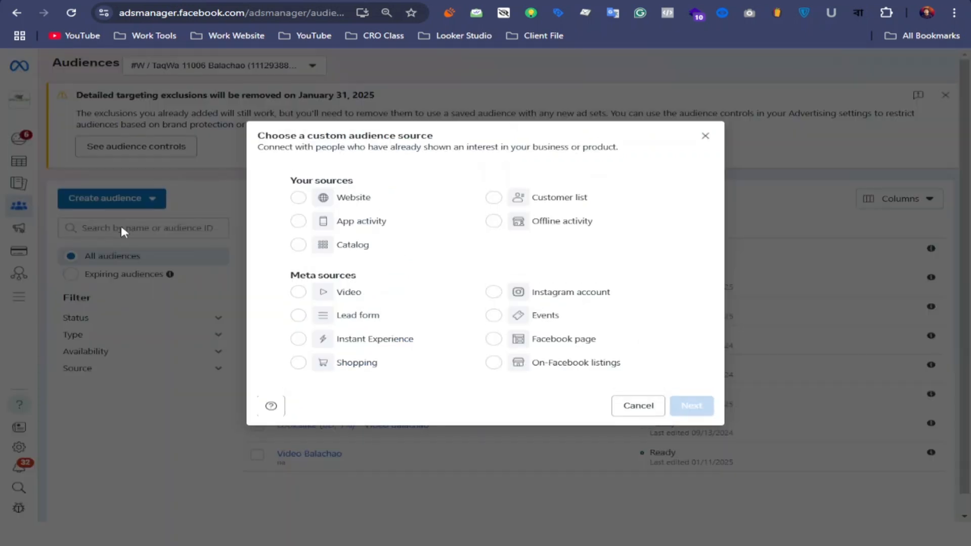
{"action": "left_click", "coordinate": [302, 297]}
{"action": "left_click", "coordinate": [693, 407]}
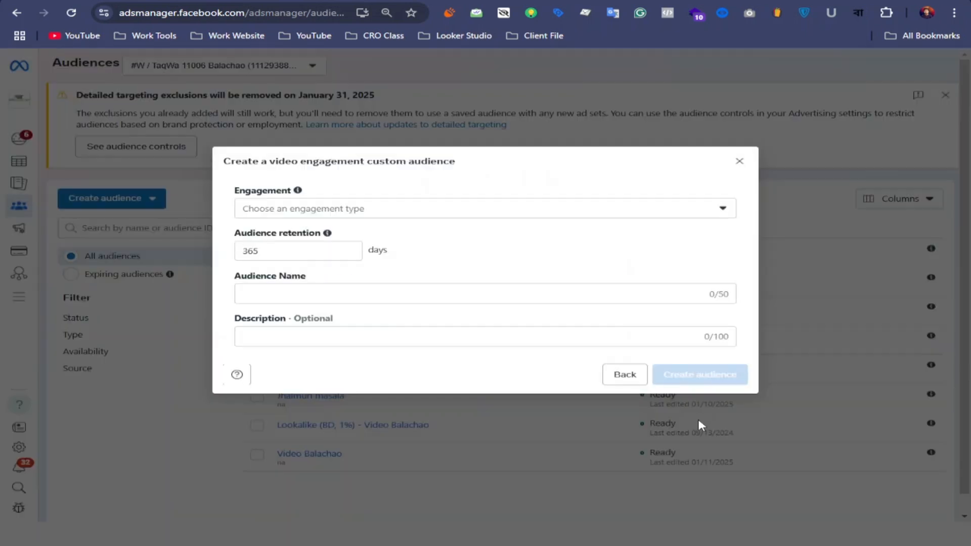
Add the engagement types for people who viewed at least 25%, 50%, 75% and 95% of the video.
{"action": "left_click", "coordinate": [720, 209]}
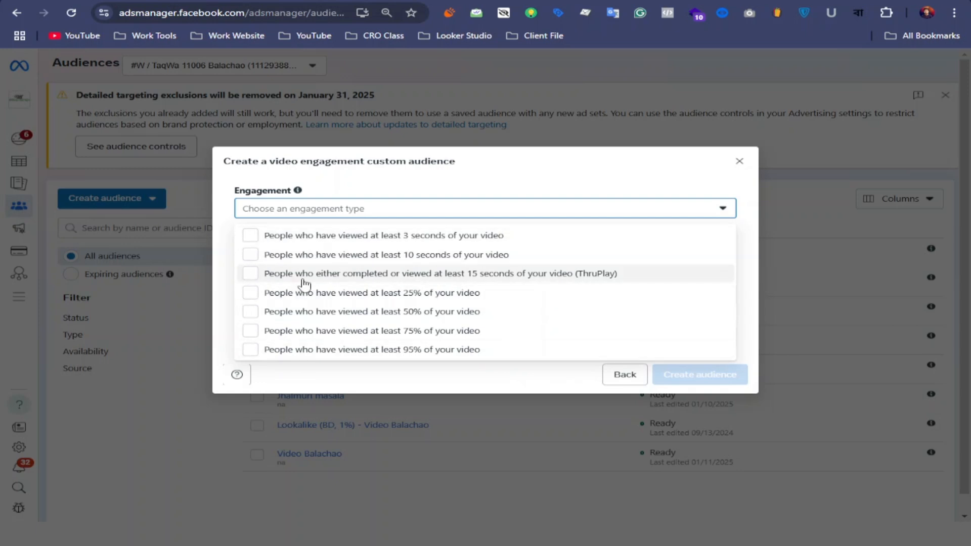
{"action": "left_click", "coordinate": [252, 297]}
{"action": "left_click", "coordinate": [251, 345]}
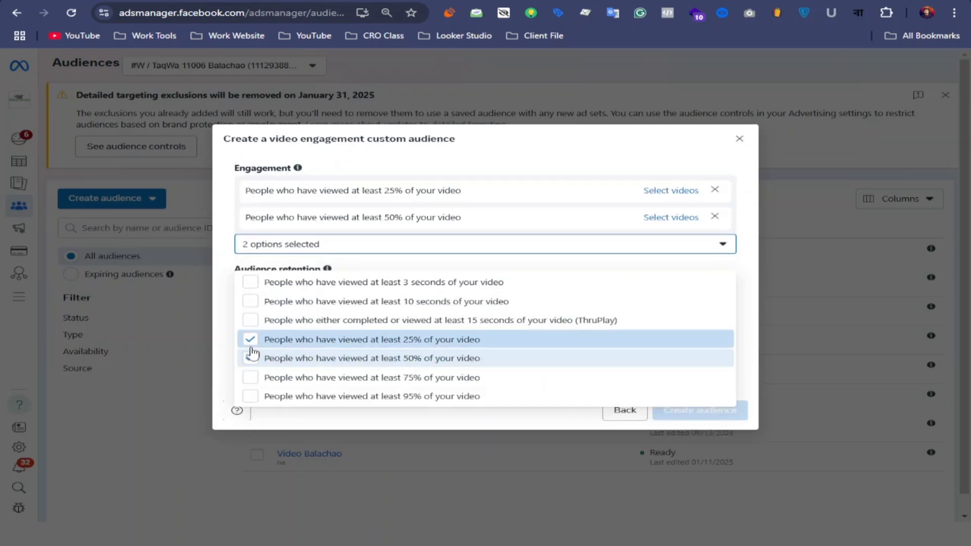
{"action": "left_click", "coordinate": [255, 384]}
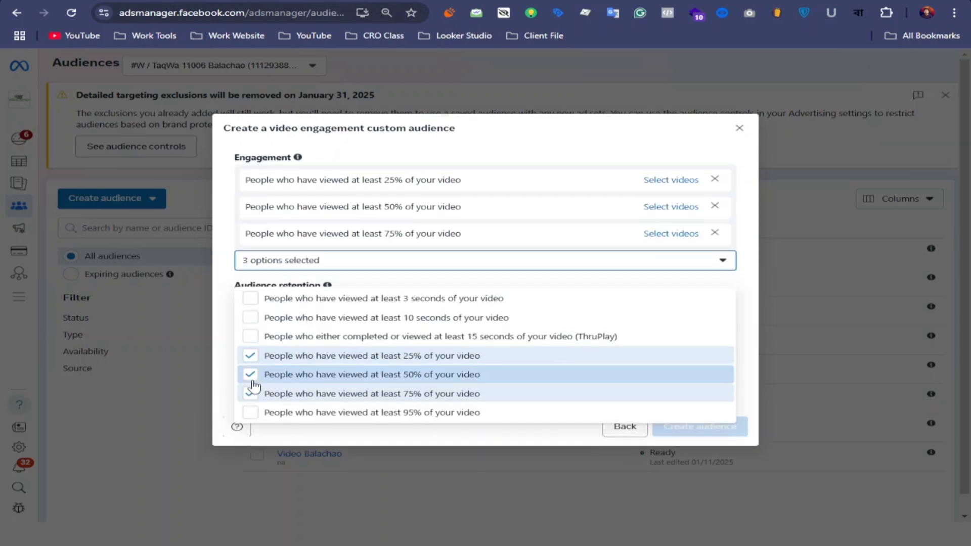
{"action": "left_click", "coordinate": [252, 413]}
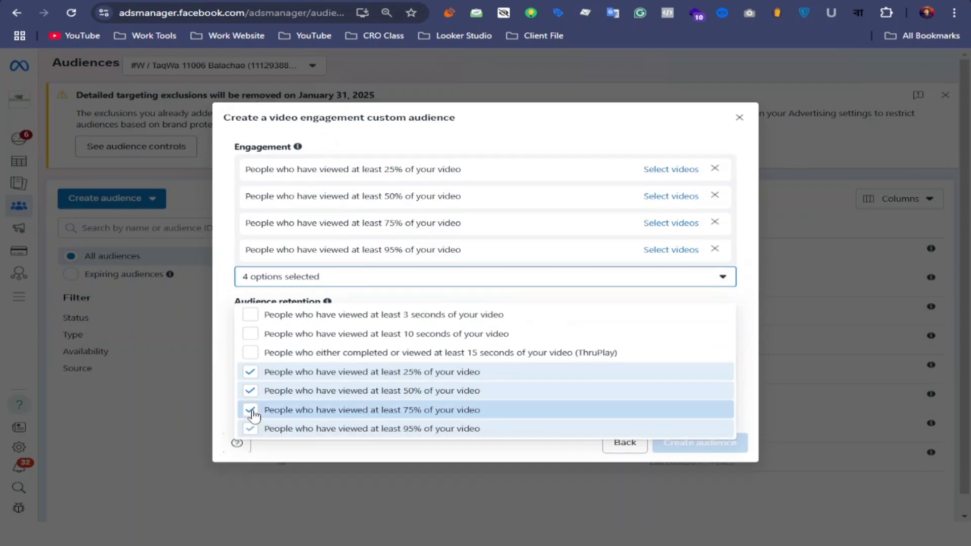
For the 25% viewers, choose the Pracheen Shop Facebook page and assign its video বালাচাও.mp4.
{"action": "left_click", "coordinate": [666, 168]}
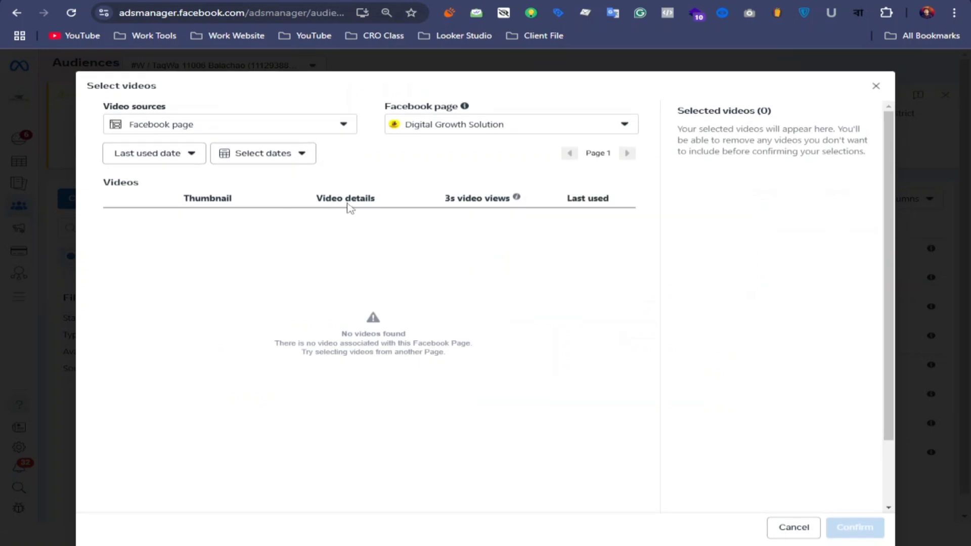
{"action": "left_click_drag", "start_coordinate": [266, 203], "coordinate": [226, 198]}
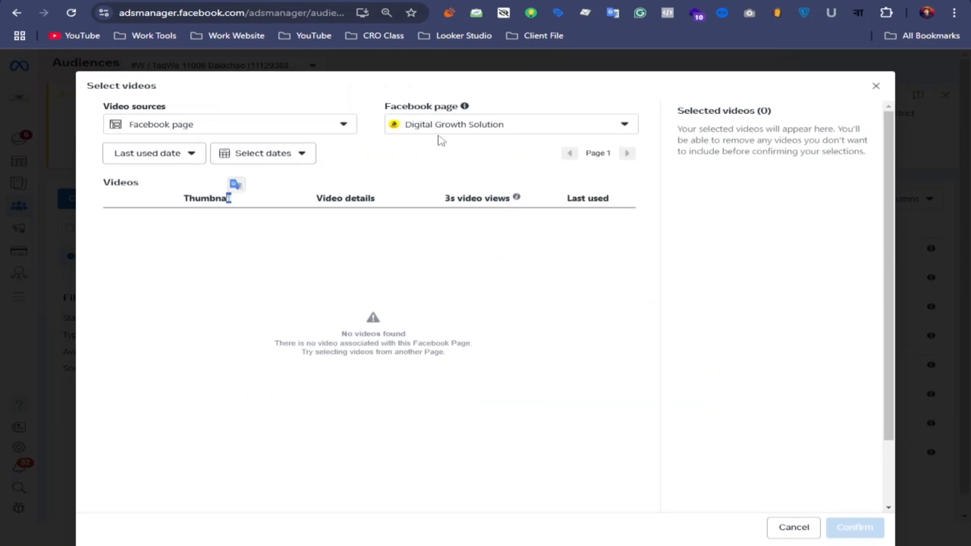
{"action": "left_click", "coordinate": [626, 126]}
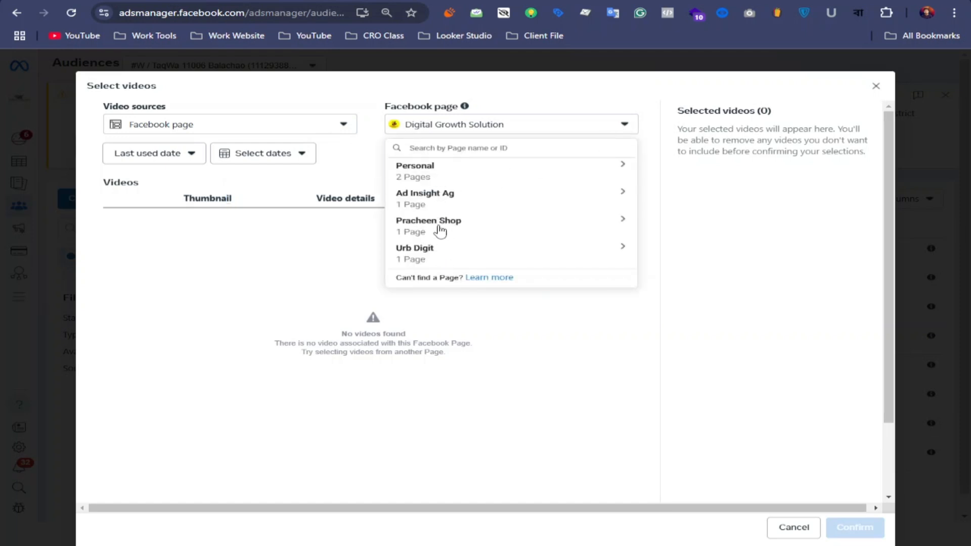
{"action": "left_click", "coordinate": [440, 230]}
{"action": "left_click", "coordinate": [456, 259]}
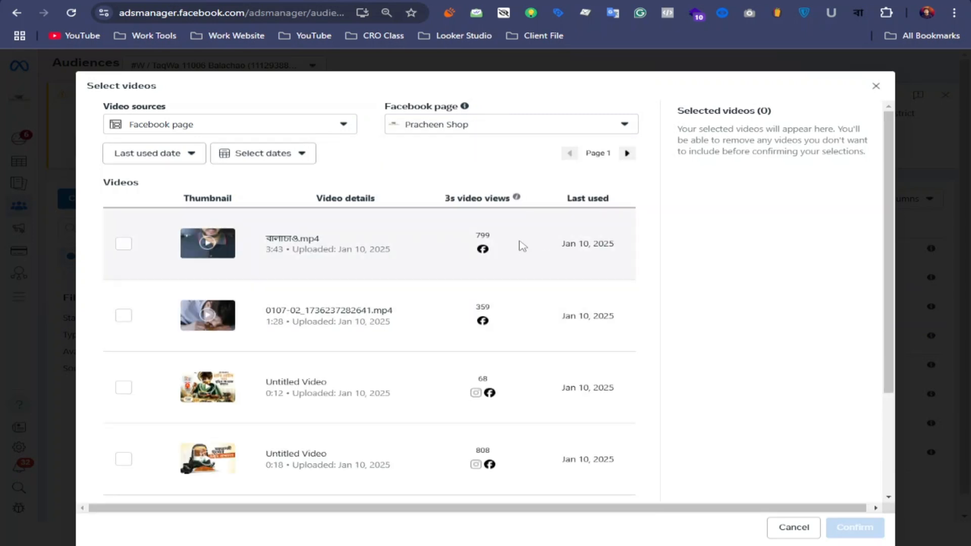
{"action": "scroll", "coordinate": [400, 309], "scroll_direction": "down", "scroll_amount": 3}
{"action": "scroll", "coordinate": [348, 312], "scroll_direction": "up", "scroll_amount": 5}
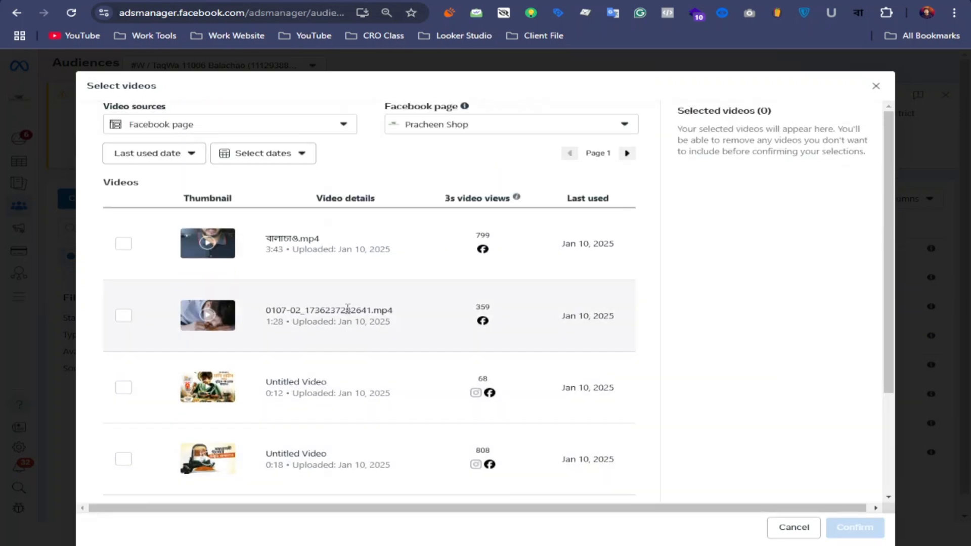
{"action": "left_click", "coordinate": [124, 243]}
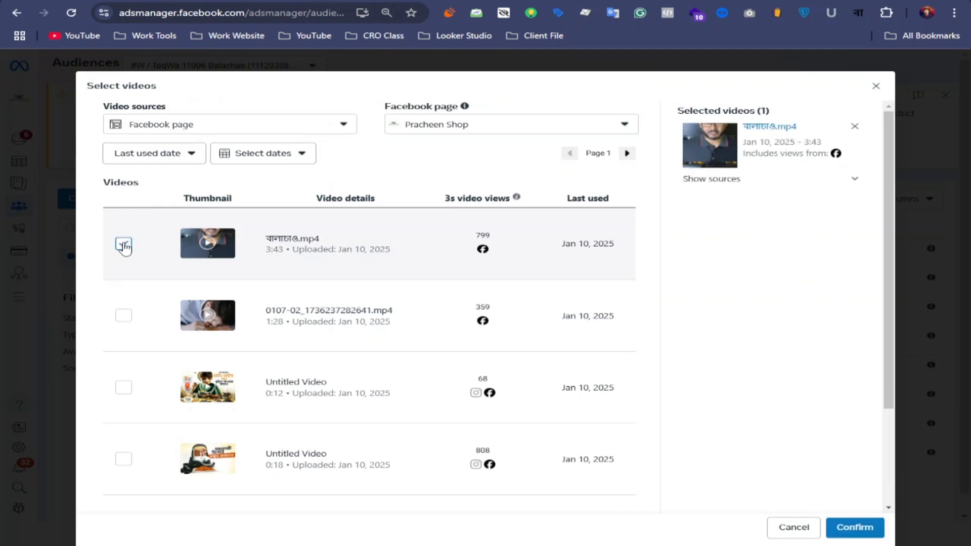
{"action": "left_click", "coordinate": [855, 527]}
Assign the video 0107-02_1736237282641.mp4 to the 50% viewers.
{"action": "left_click", "coordinate": [671, 215]}
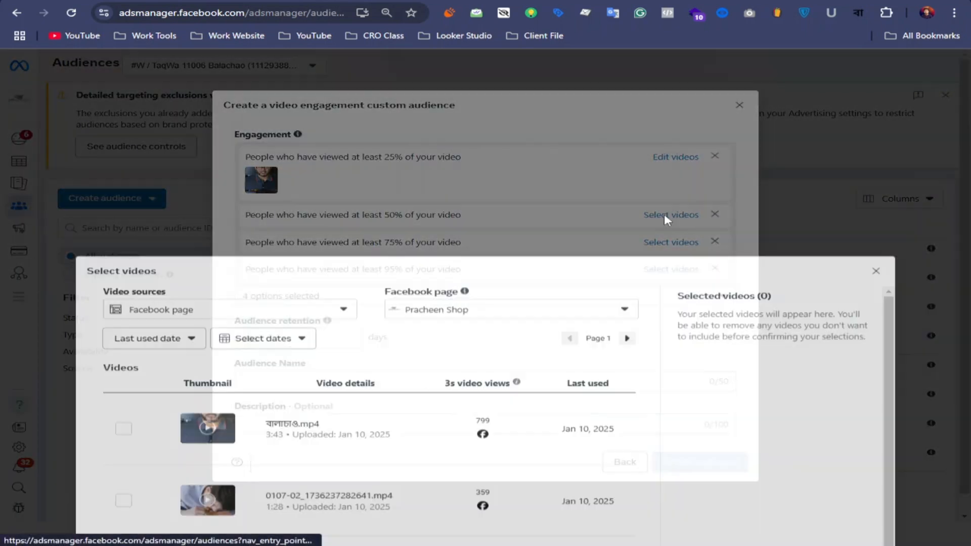
{"action": "left_click", "coordinate": [123, 315]}
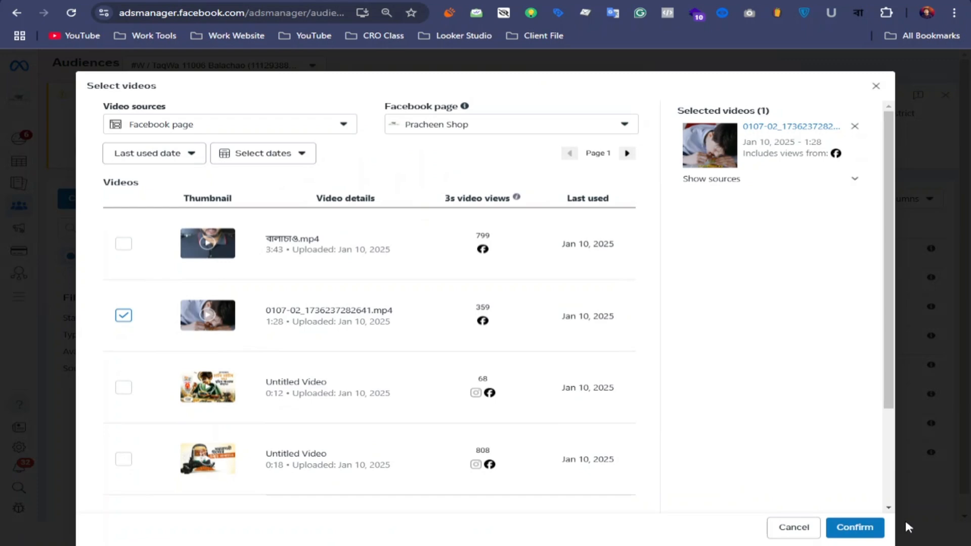
{"action": "left_click", "coordinate": [854, 527]}
Assign the 0:12 untitled video uploaded Jan 10, 2025 to the 75% viewers.
{"action": "left_click", "coordinate": [665, 260]}
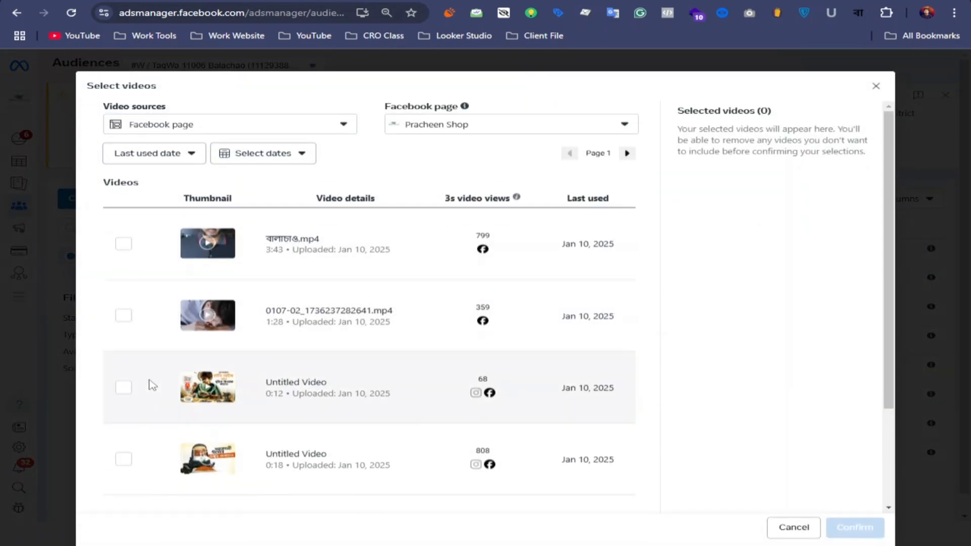
{"action": "left_click", "coordinate": [124, 387]}
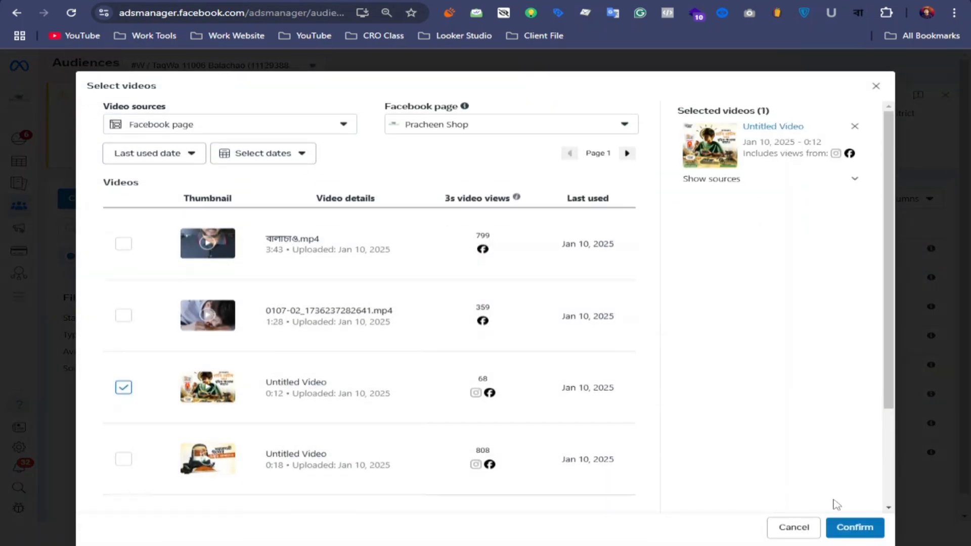
{"action": "left_click", "coordinate": [854, 527]}
Assign the 3:43 video uploaded Jan 9, 2025 to the 95% viewers.
{"action": "left_click", "coordinate": [633, 311]}
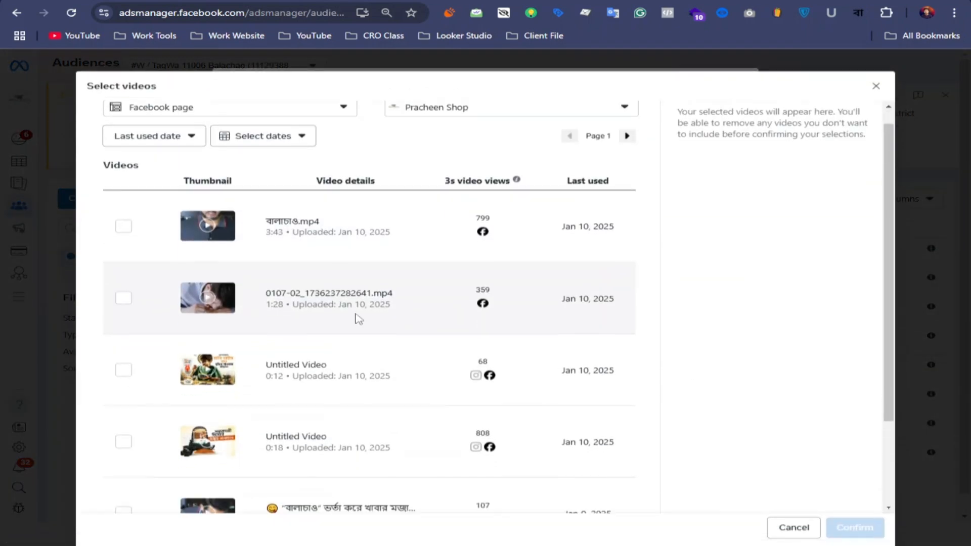
{"action": "scroll", "coordinate": [354, 319], "scroll_direction": "down", "scroll_amount": 3}
{"action": "left_click", "coordinate": [124, 401]}
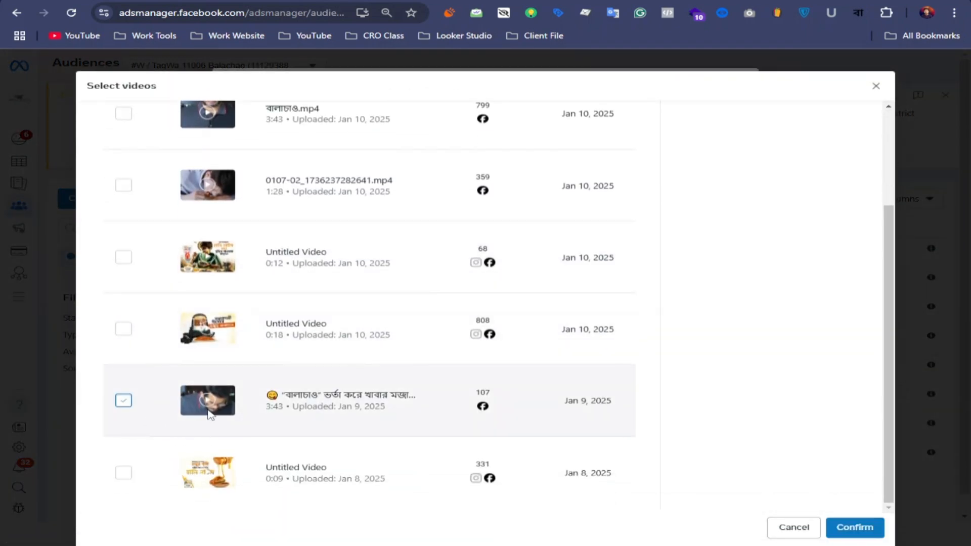
{"action": "left_click", "coordinate": [870, 528]}
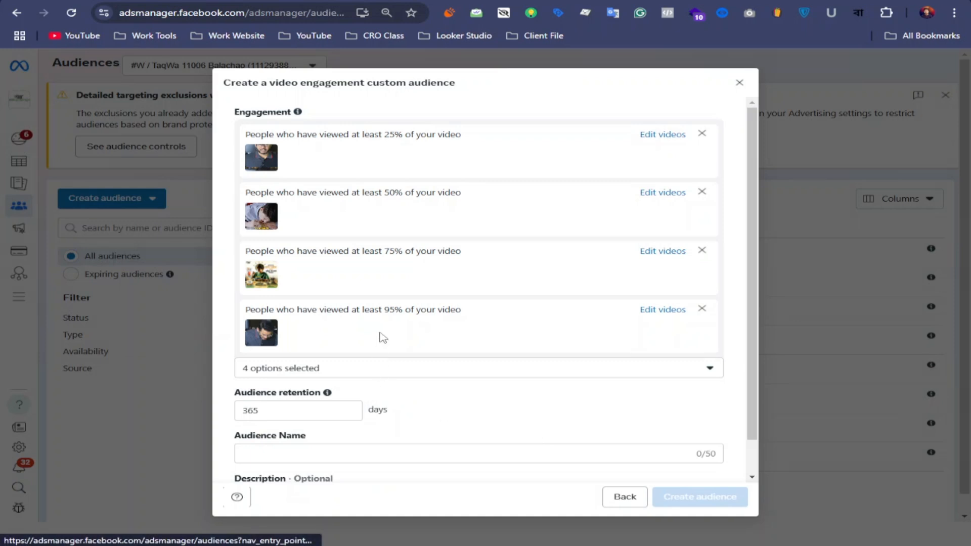
Set the video audience's retention to 30 days.
{"action": "scroll", "coordinate": [379, 335], "scroll_direction": "down", "scroll_amount": 2}
{"action": "left_click", "coordinate": [280, 370]}
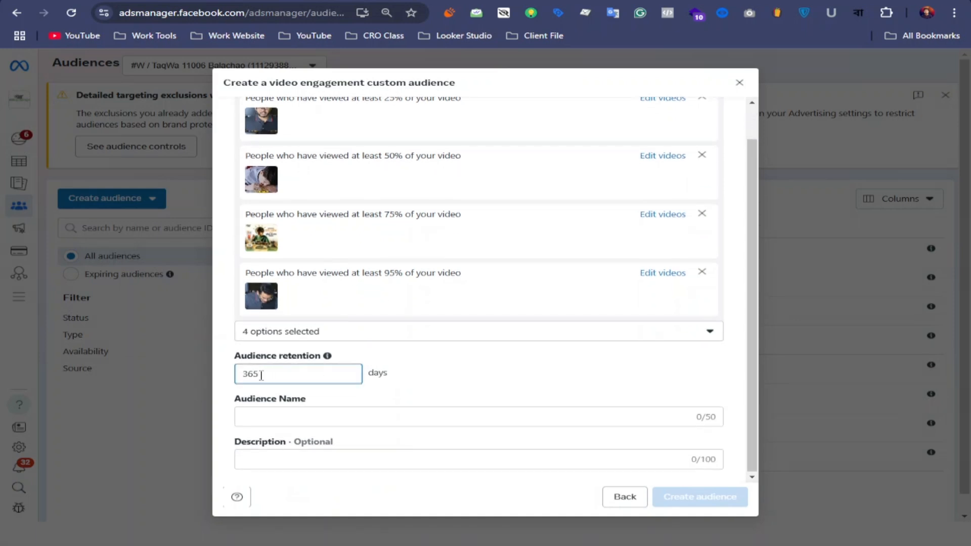
{"action": "left_click_drag", "start_coordinate": [260, 373], "coordinate": [241, 379]}
{"action": "type", "text": "1"}
{"action": "key", "text": "BackSpace"}
{"action": "type", "text": "30"}
Name the audience "Video Audience in 95%", create it and return to the audience list.
{"action": "left_click", "coordinate": [284, 418]}
{"action": "type", "text": "Video Audience in 95%"}
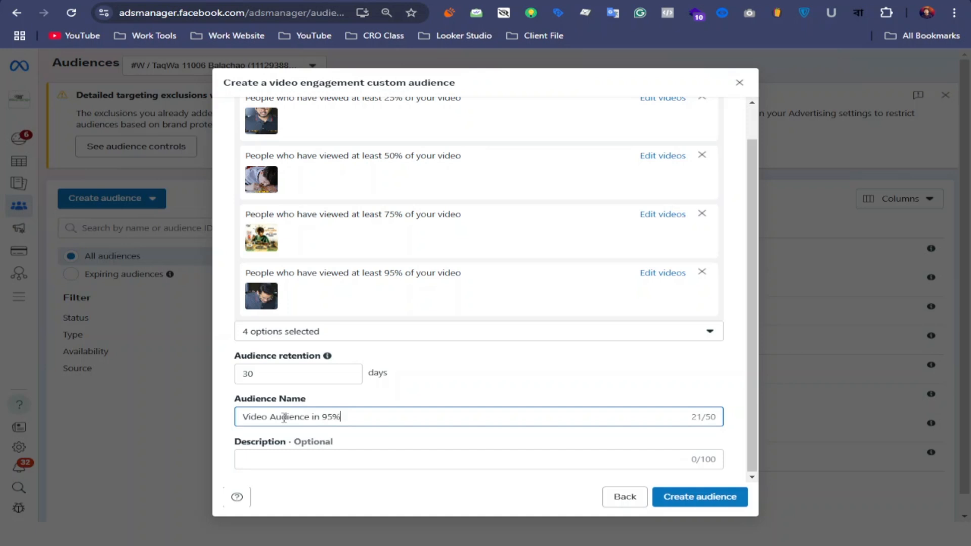
{"action": "left_click", "coordinate": [683, 500]}
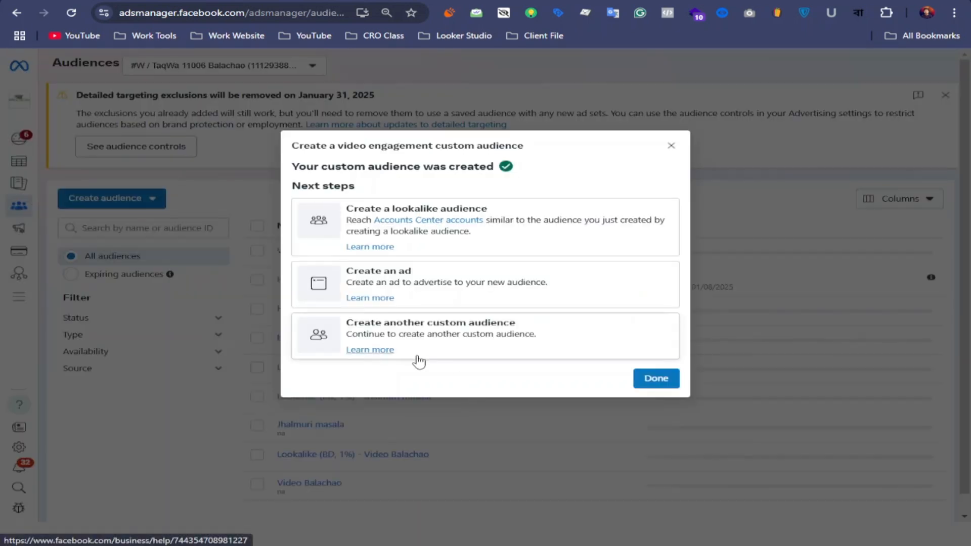
{"action": "left_click", "coordinate": [655, 385]}
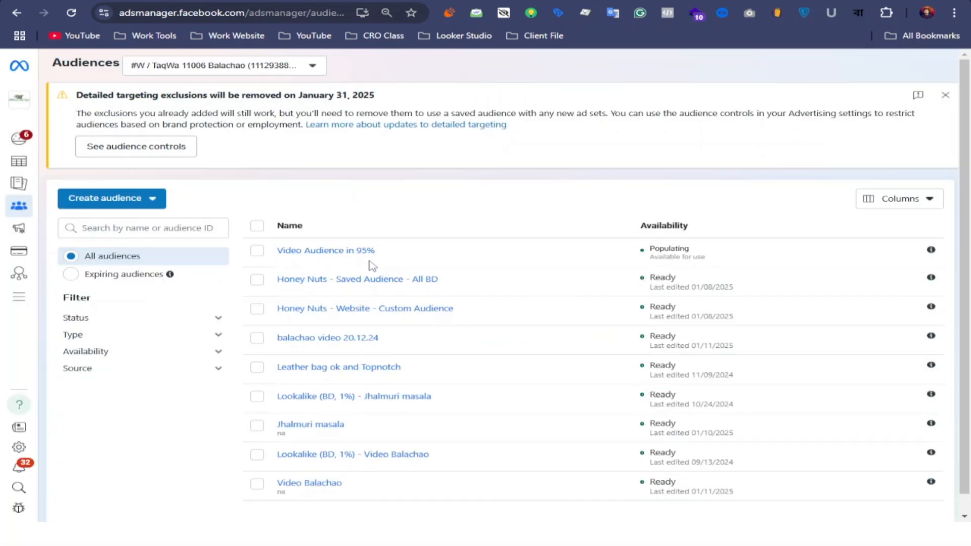
Start another custom audience with Website as its source.
{"action": "left_click", "coordinate": [130, 199]}
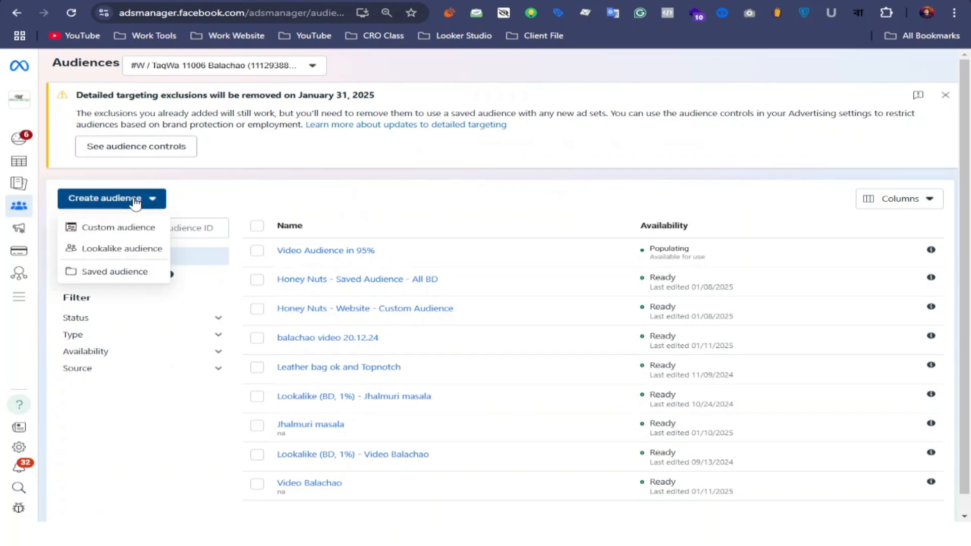
{"action": "left_click", "coordinate": [129, 230]}
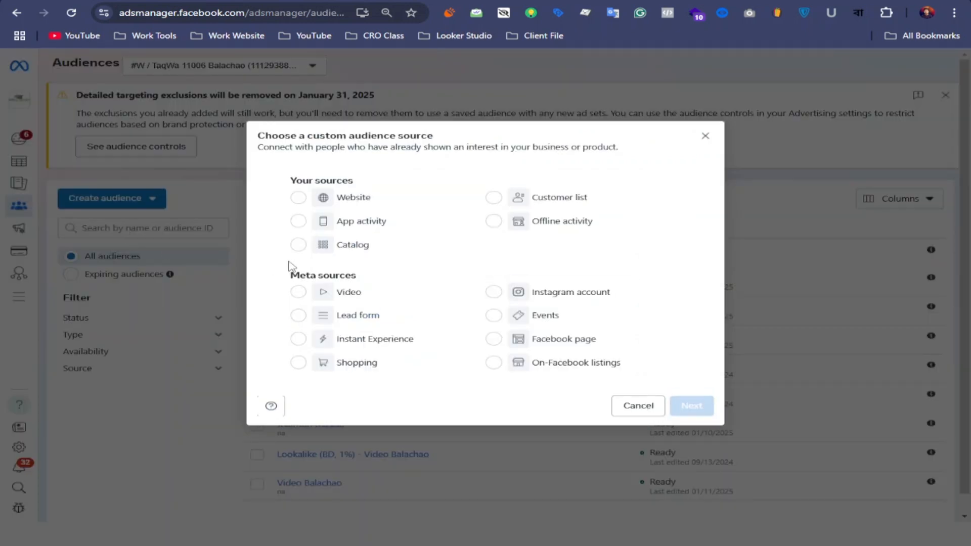
{"action": "left_click", "coordinate": [299, 200]}
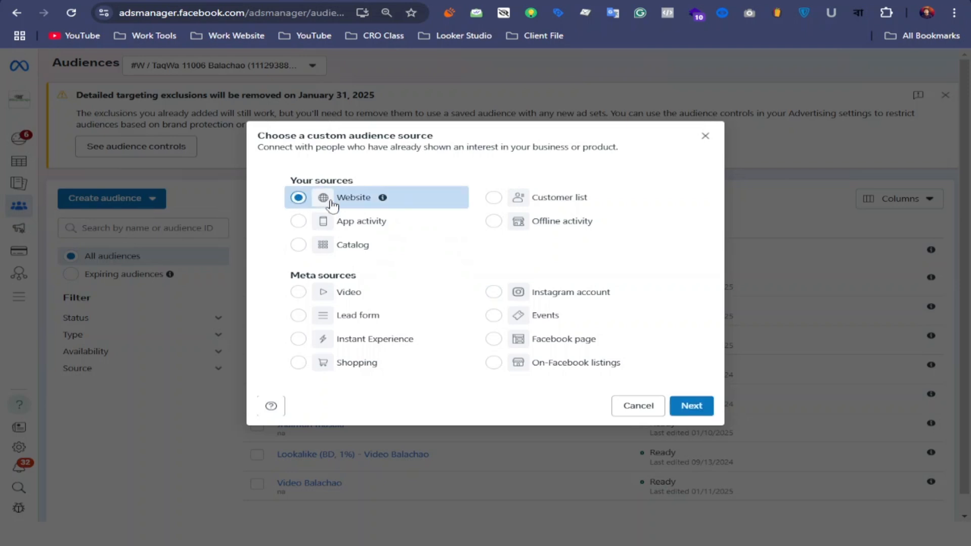
{"action": "mouse_move", "coordinate": [381, 203]}
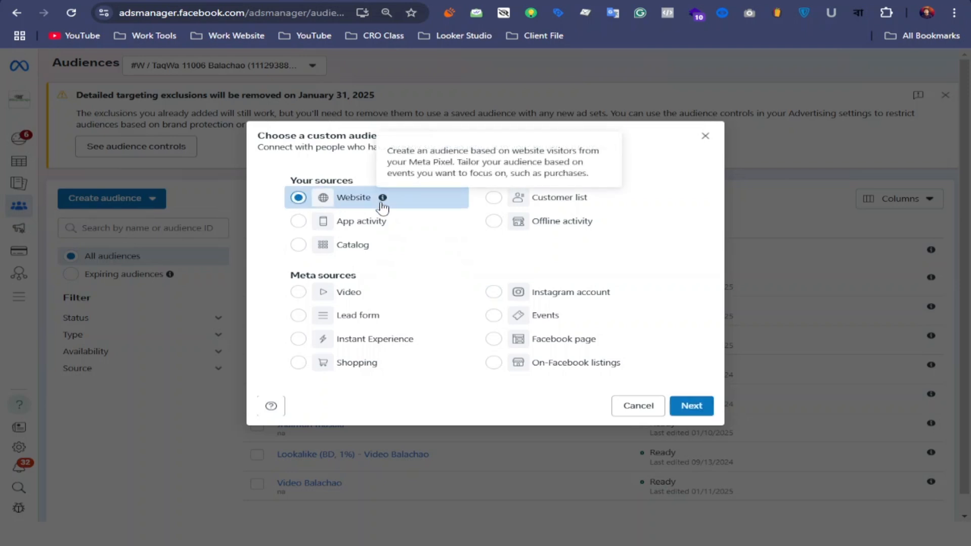
{"action": "left_click", "coordinate": [683, 404]}
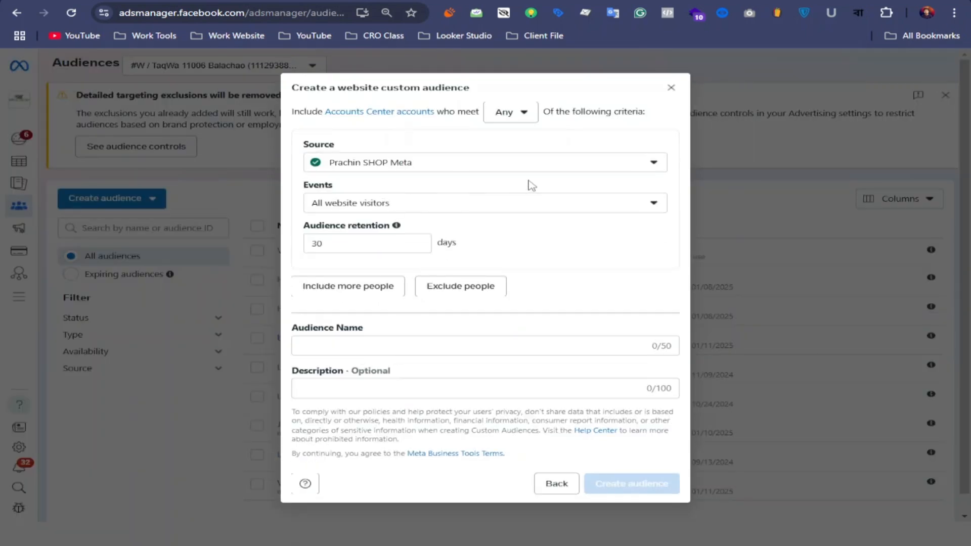
Review the available sources and website event options for the new custom audience.
{"action": "left_click", "coordinate": [647, 163]}
{"action": "left_click", "coordinate": [562, 240]}
{"action": "left_click", "coordinate": [657, 204]}
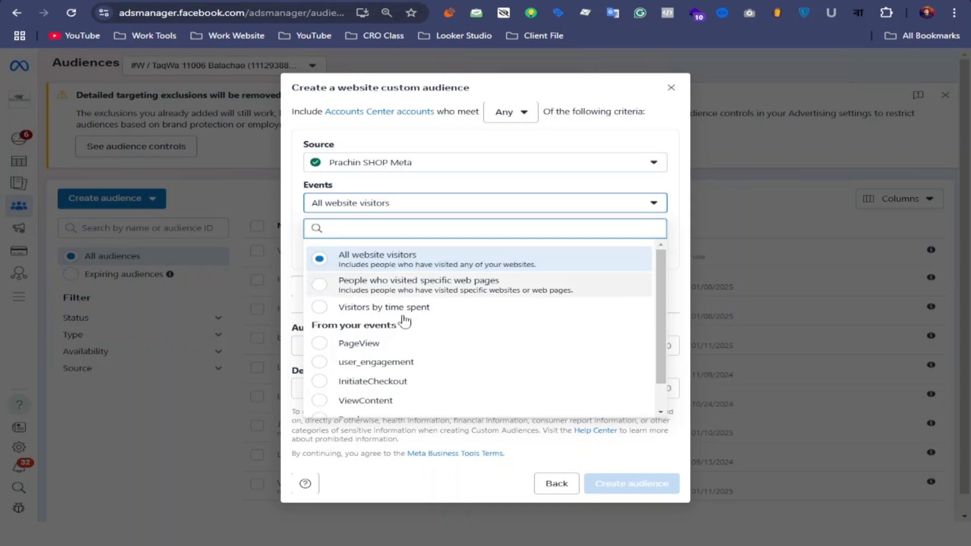
{"action": "scroll", "coordinate": [392, 361], "scroll_direction": "down", "scroll_amount": 1}
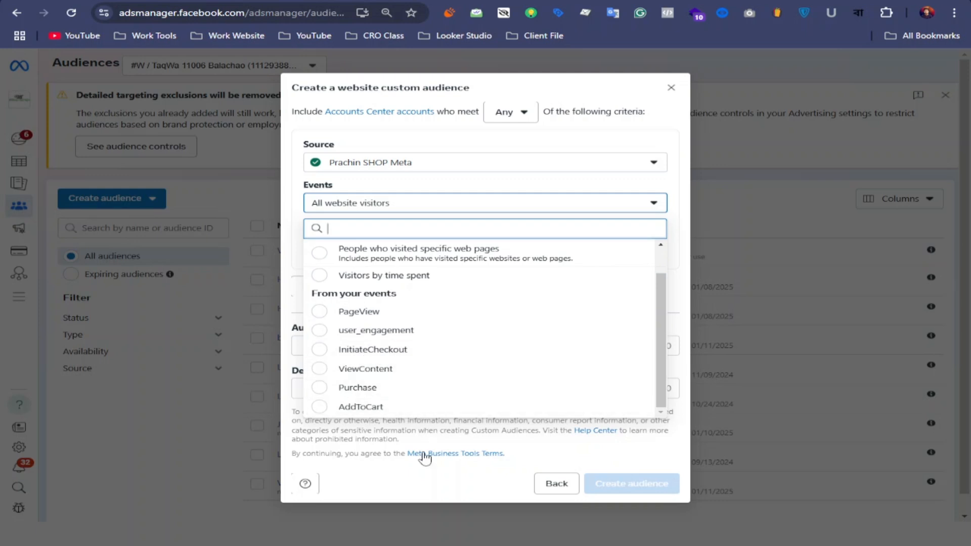
{"action": "left_click", "coordinate": [423, 475]}
{"action": "left_click", "coordinate": [446, 203]}
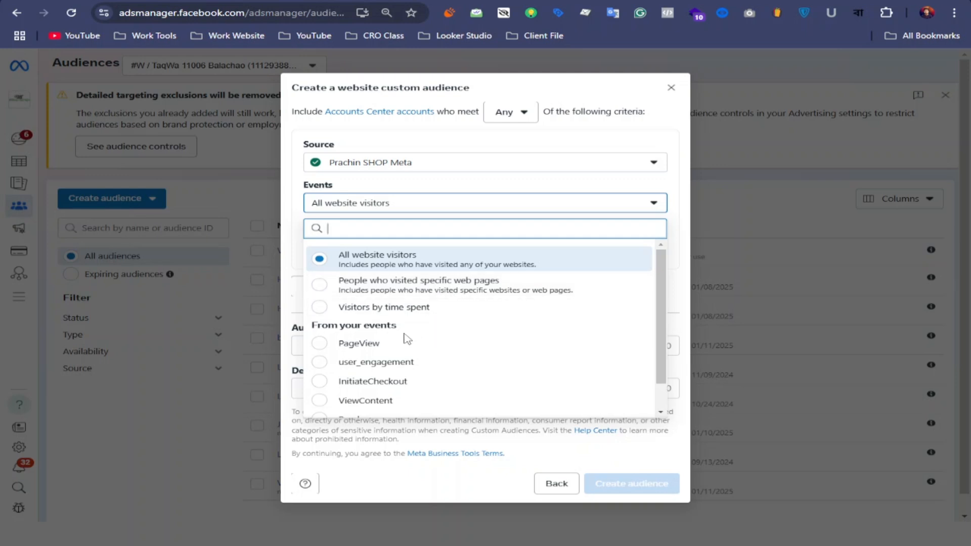
{"action": "left_click", "coordinate": [296, 282]}
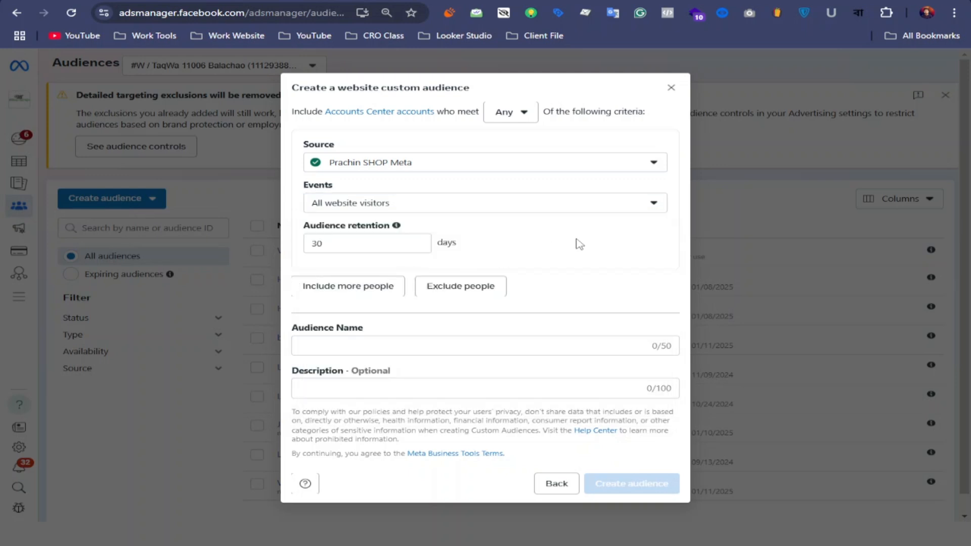
Keep All website visitors as the first criterion's event and set its audience retention to 90 days.
{"action": "left_click", "coordinate": [643, 204]}
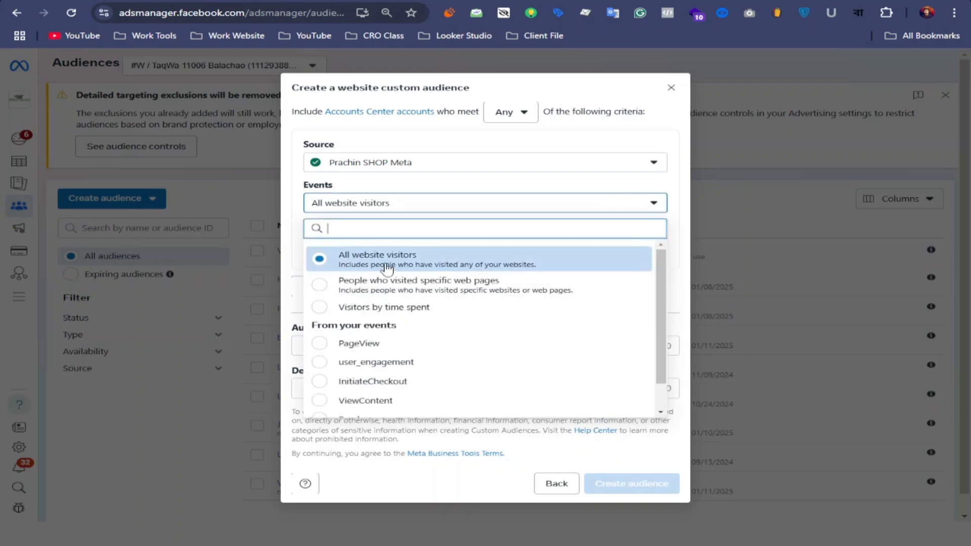
{"action": "left_click", "coordinate": [290, 271]}
{"action": "left_click", "coordinate": [358, 240]}
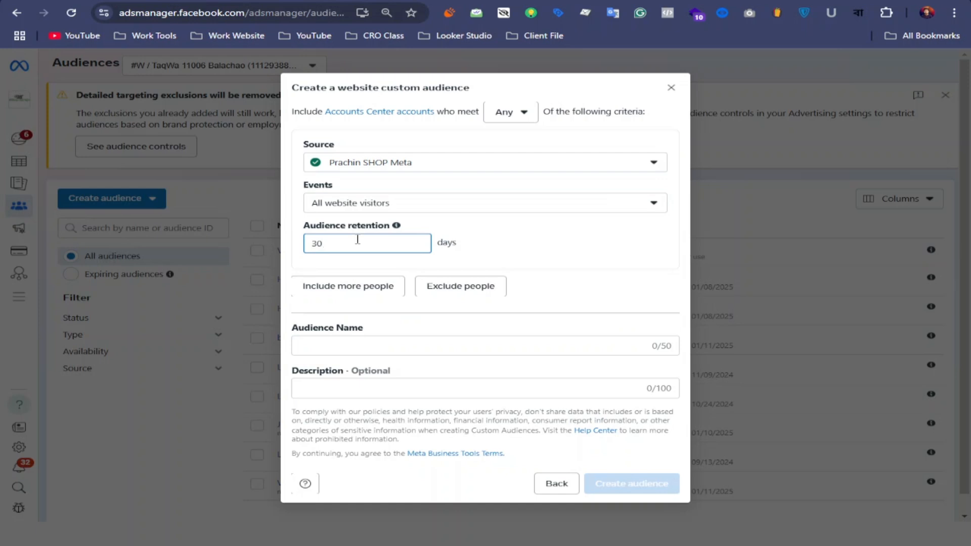
{"action": "key", "text": "BackSpace"}
{"action": "key", "text": "BackSpace"}
{"action": "type", "text": "90"}
Include a second criterion for the PageView event with 90 days of audience retention.
{"action": "left_click", "coordinate": [370, 293]}
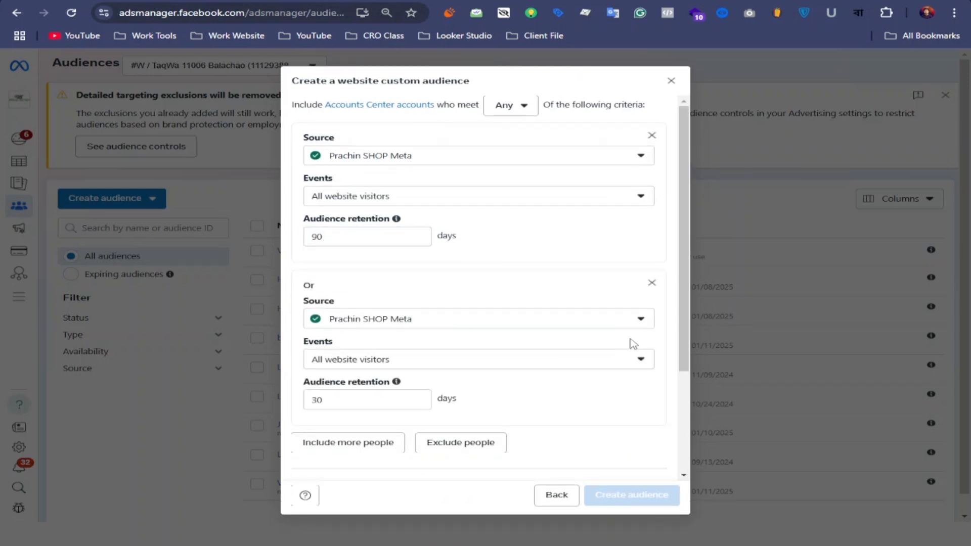
{"action": "left_click", "coordinate": [640, 359]}
{"action": "left_click", "coordinate": [329, 267]}
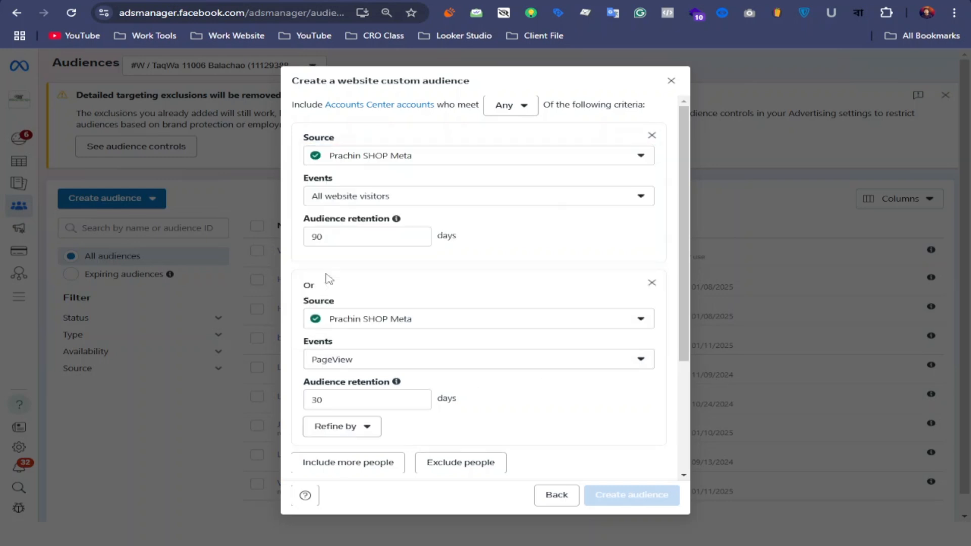
{"action": "double_click", "coordinate": [325, 397]}
{"action": "left_click", "coordinate": [352, 404]}
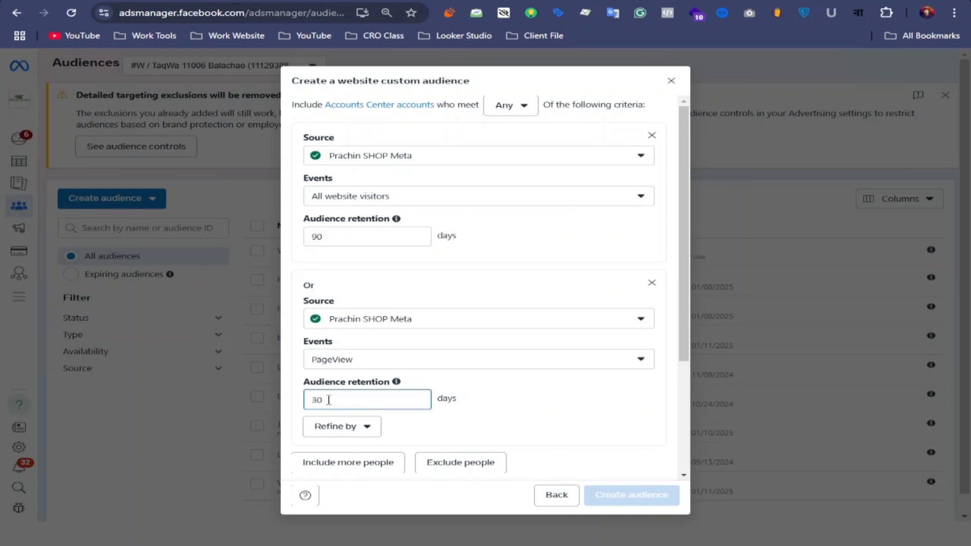
{"action": "key", "text": "BackSpace"}
{"action": "key", "text": "BackSpace"}
{"action": "type", "text": "90"}
Include a third criterion for the AddToCart event with 60 days of audience retention.
{"action": "scroll", "coordinate": [473, 392], "scroll_direction": "down", "scroll_amount": 3}
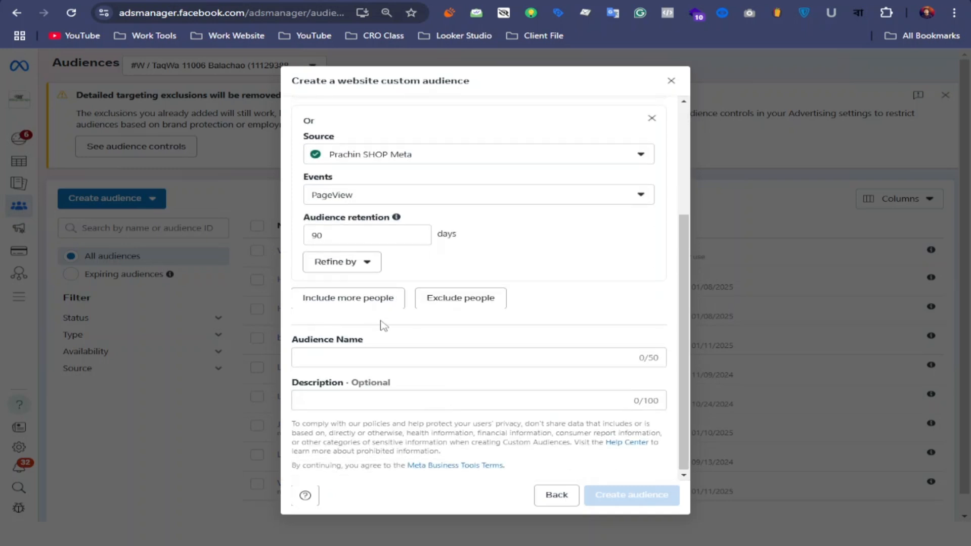
{"action": "left_click", "coordinate": [359, 304]}
{"action": "scroll", "coordinate": [406, 354], "scroll_direction": "down", "scroll_amount": 2}
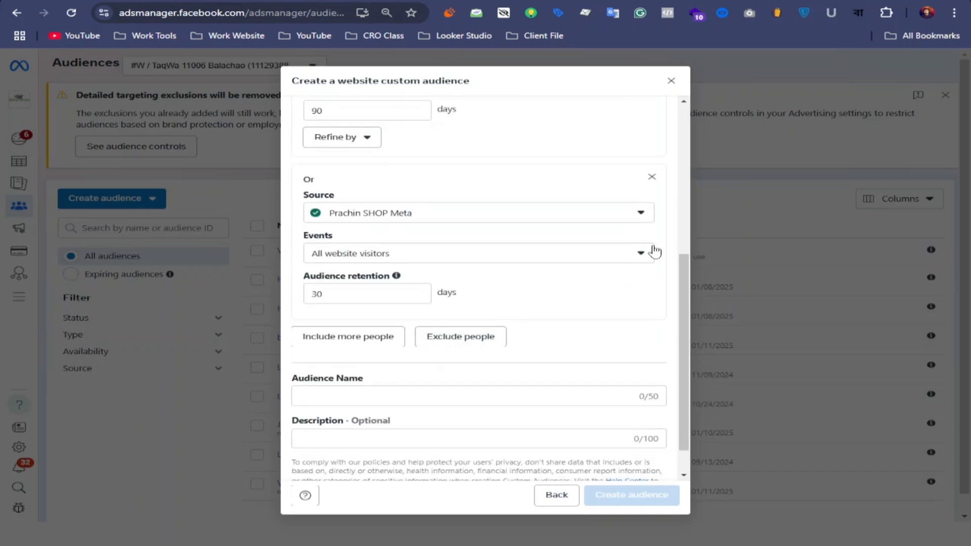
{"action": "left_click", "coordinate": [641, 253]}
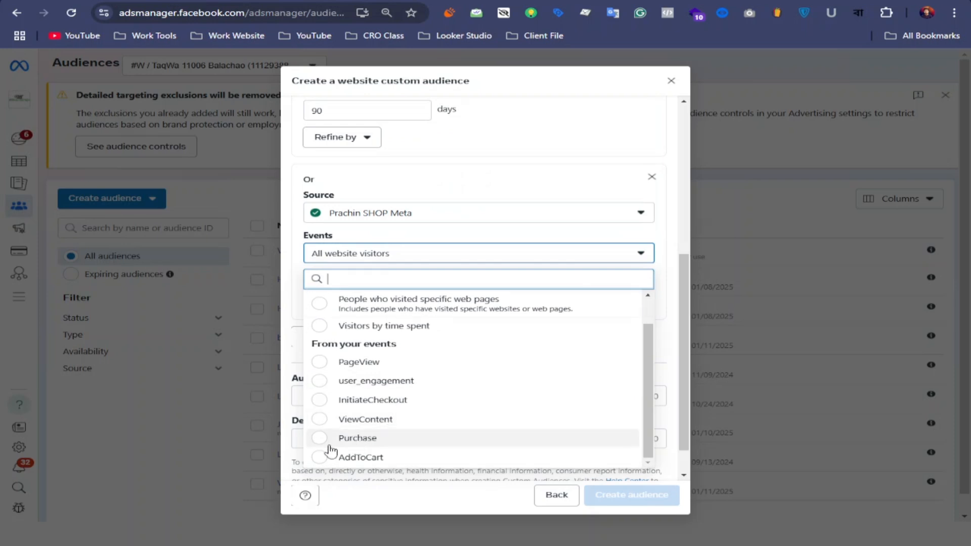
{"action": "left_click", "coordinate": [324, 459]}
{"action": "left_click", "coordinate": [329, 295]}
{"action": "left_click_drag", "start_coordinate": [328, 294], "coordinate": [311, 298]}
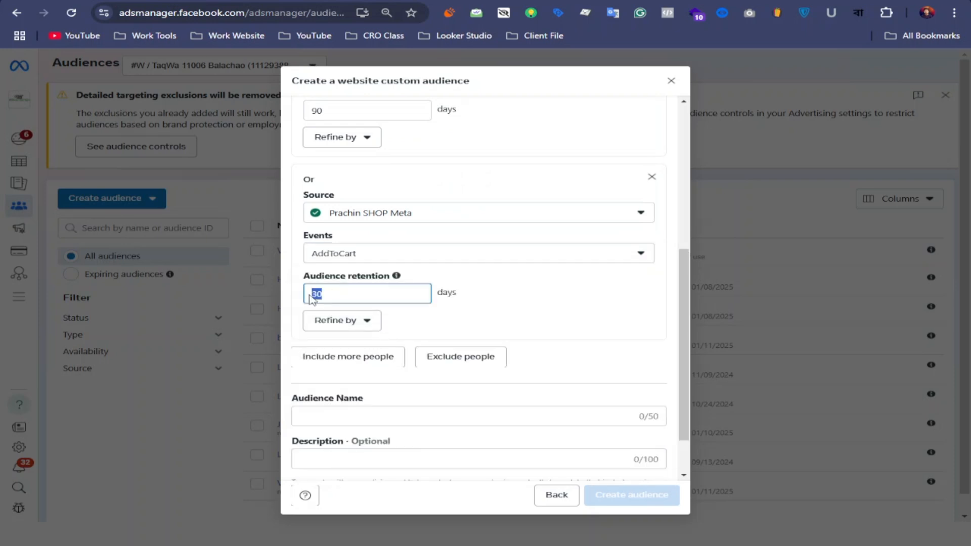
{"action": "left_click", "coordinate": [539, 317]}
Include a fourth criterion for the InitiateCheckout event with 45 days of audience retention.
{"action": "scroll", "coordinate": [490, 323], "scroll_direction": "down", "scroll_amount": 1}
{"action": "left_click", "coordinate": [373, 310]}
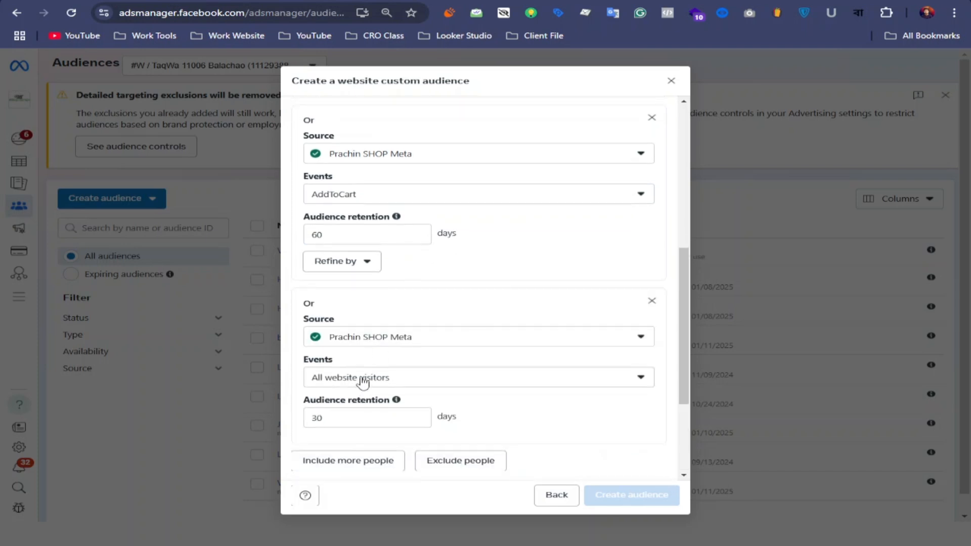
{"action": "scroll", "coordinate": [363, 383], "scroll_direction": "down", "scroll_amount": 1}
{"action": "left_click", "coordinate": [627, 318]}
{"action": "scroll", "coordinate": [407, 412], "scroll_direction": "down", "scroll_amount": 1}
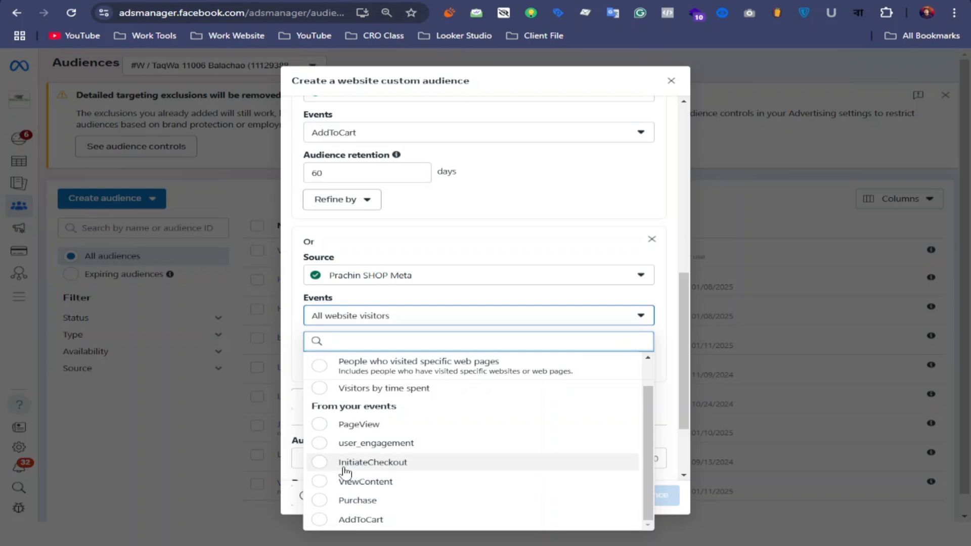
{"action": "left_click", "coordinate": [324, 463]}
{"action": "left_click_drag", "start_coordinate": [363, 361], "coordinate": [302, 357]}
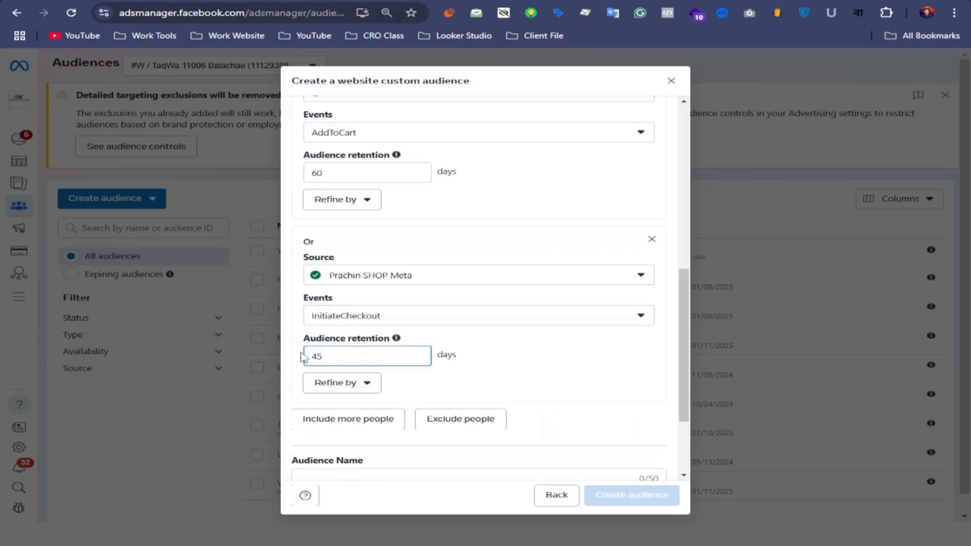
Include a fifth criterion and compare its event options with the criteria already set.
{"action": "scroll", "coordinate": [554, 373], "scroll_direction": "down", "scroll_amount": 2}
{"action": "left_click", "coordinate": [339, 299]}
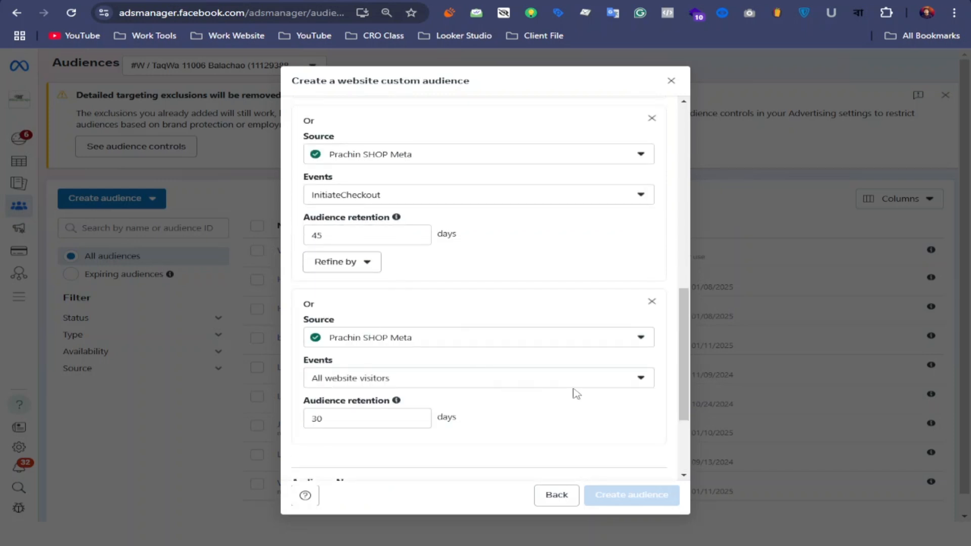
{"action": "left_click", "coordinate": [645, 375]}
{"action": "scroll", "coordinate": [480, 400], "scroll_direction": "down", "scroll_amount": 3}
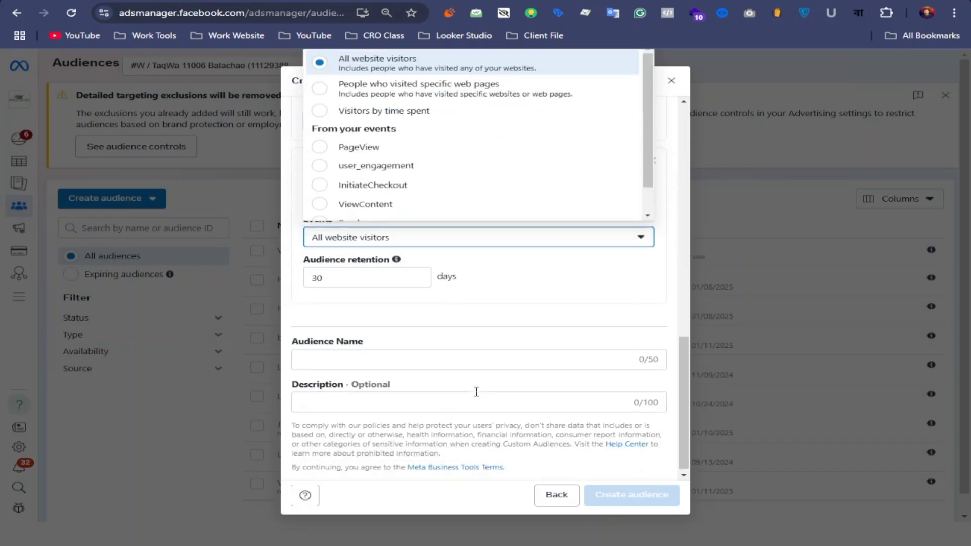
{"action": "scroll", "coordinate": [369, 106], "scroll_direction": "down", "scroll_amount": 2}
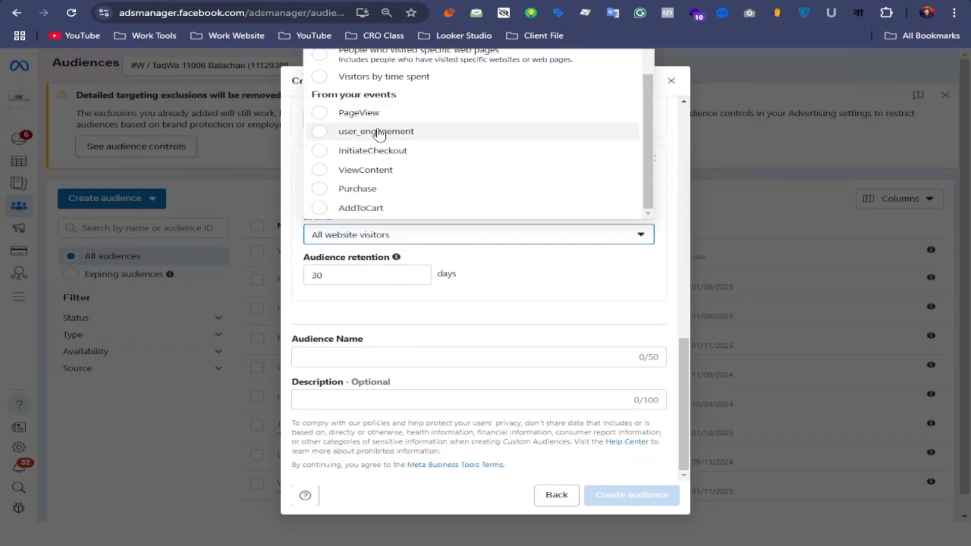
{"action": "left_click", "coordinate": [555, 278]}
{"action": "scroll", "coordinate": [417, 248], "scroll_direction": "up", "scroll_amount": 4}
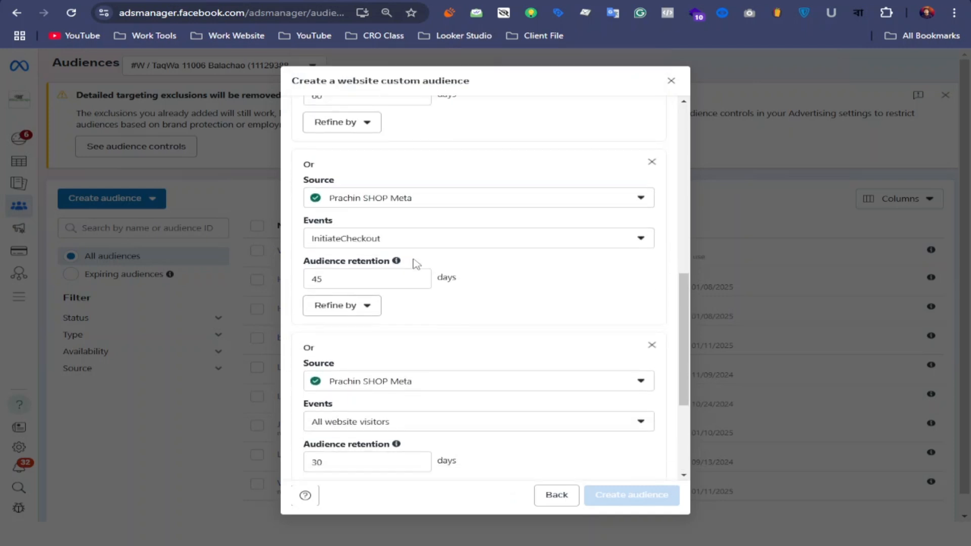
{"action": "scroll", "coordinate": [400, 238], "scroll_direction": "up", "scroll_amount": 1}
{"action": "scroll", "coordinate": [389, 243], "scroll_direction": "up", "scroll_amount": 1}
{"action": "scroll", "coordinate": [380, 263], "scroll_direction": "down", "scroll_amount": 2}
{"action": "scroll", "coordinate": [420, 319], "scroll_direction": "down", "scroll_amount": 3}
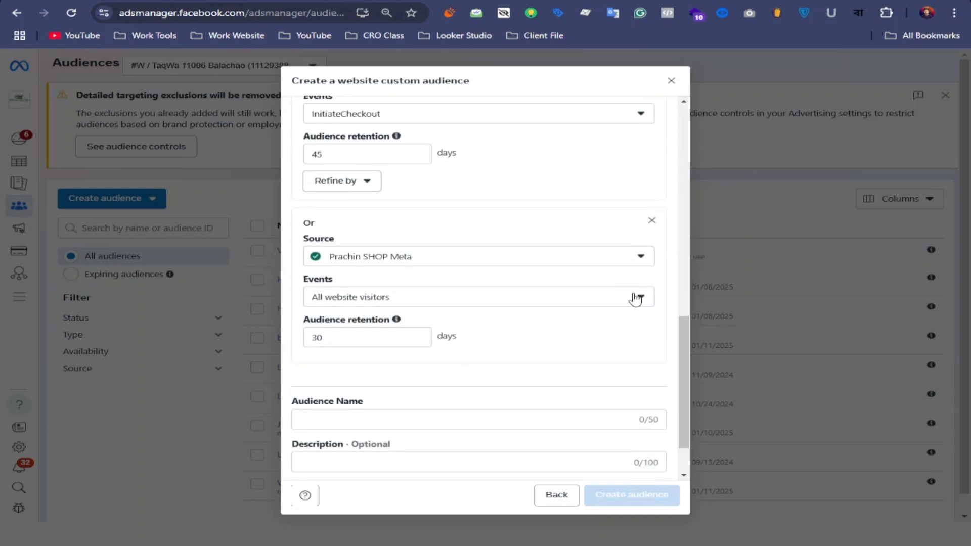
Set the fifth criterion's event to Purchase with 30 days of audience retention.
{"action": "left_click", "coordinate": [637, 299]}
{"action": "scroll", "coordinate": [316, 455], "scroll_direction": "down", "scroll_amount": 1}
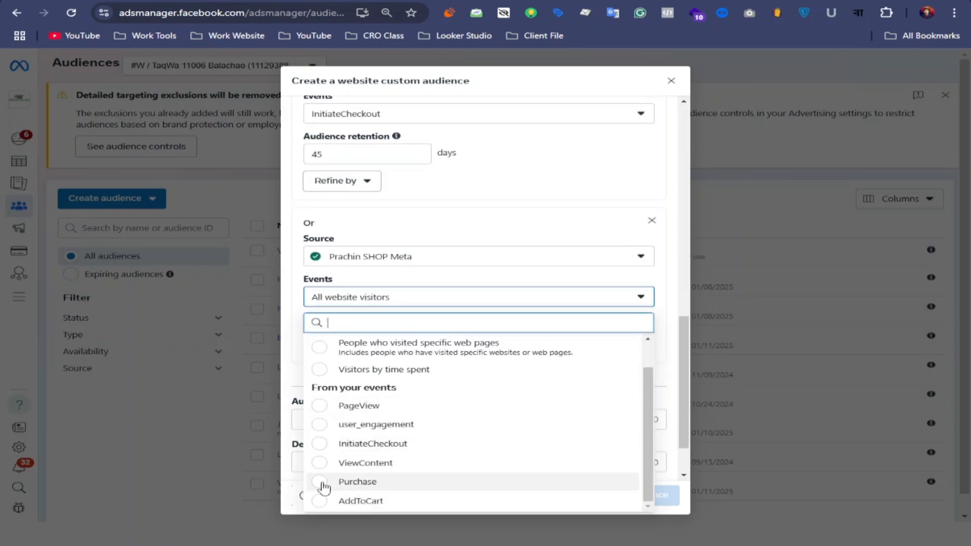
{"action": "left_click", "coordinate": [322, 483]}
{"action": "left_click_drag", "start_coordinate": [346, 338], "coordinate": [295, 344]}
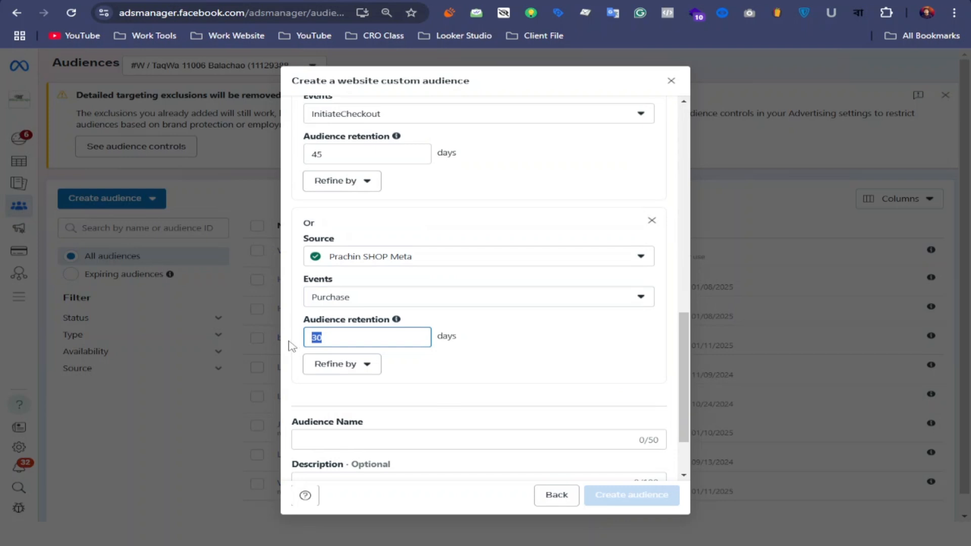
{"action": "type", "text": "60"}
{"action": "key", "text": "BackSpace"}
{"action": "key", "text": "BackSpace"}
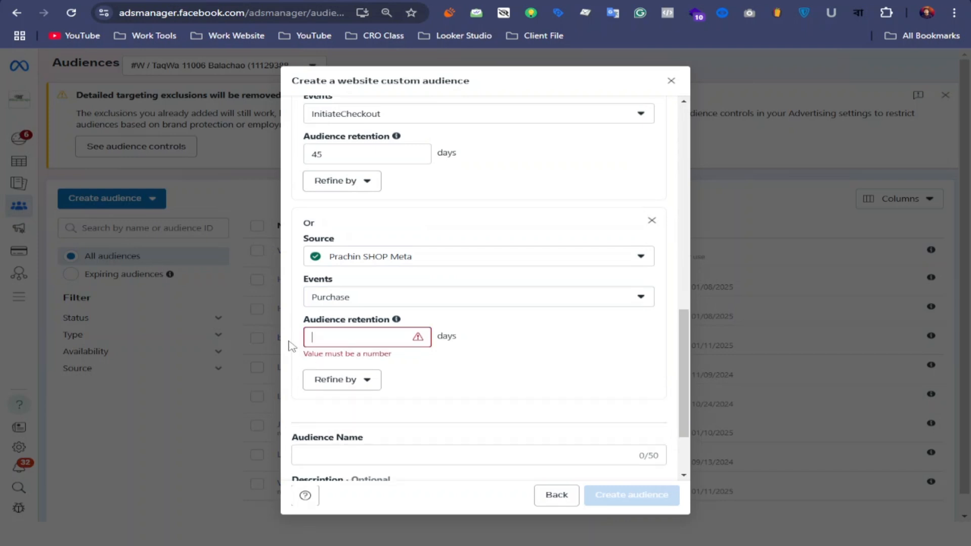
{"action": "type", "text": "30"}
{"action": "left_click", "coordinate": [563, 342]}
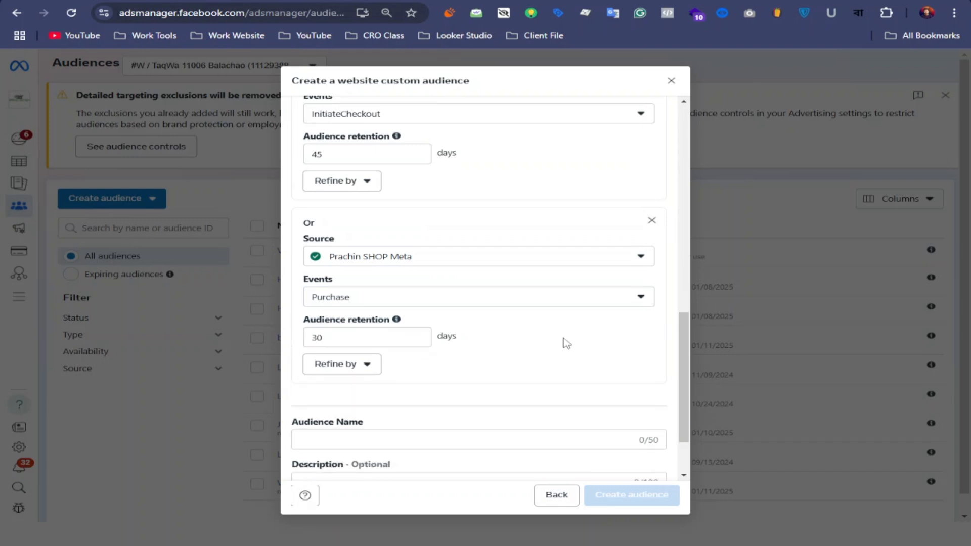
Try requiring people to meet All of the criteria and return the matching rule to Any.
{"action": "scroll", "coordinate": [502, 332], "scroll_direction": "down", "scroll_amount": 1}
{"action": "scroll", "coordinate": [513, 322], "scroll_direction": "up", "scroll_amount": 10}
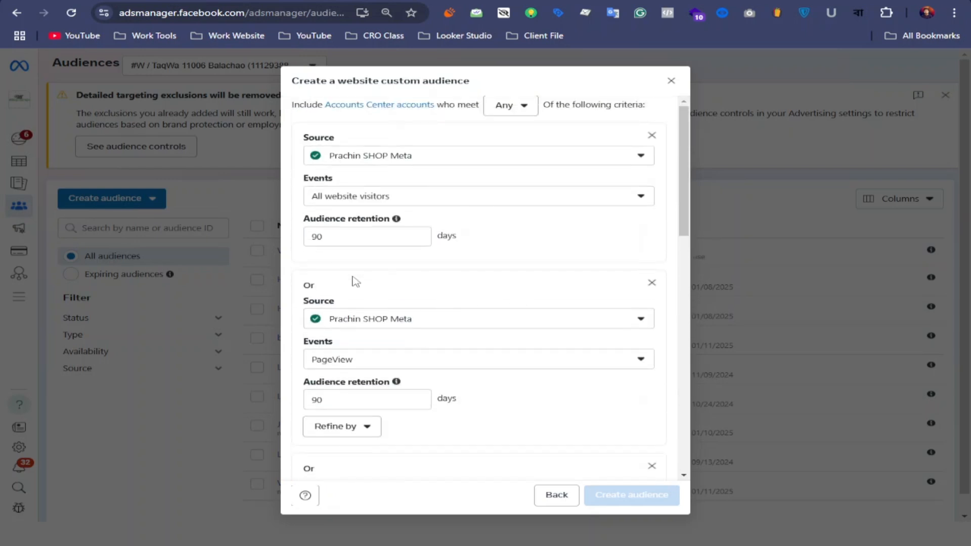
{"action": "left_click", "coordinate": [510, 105]}
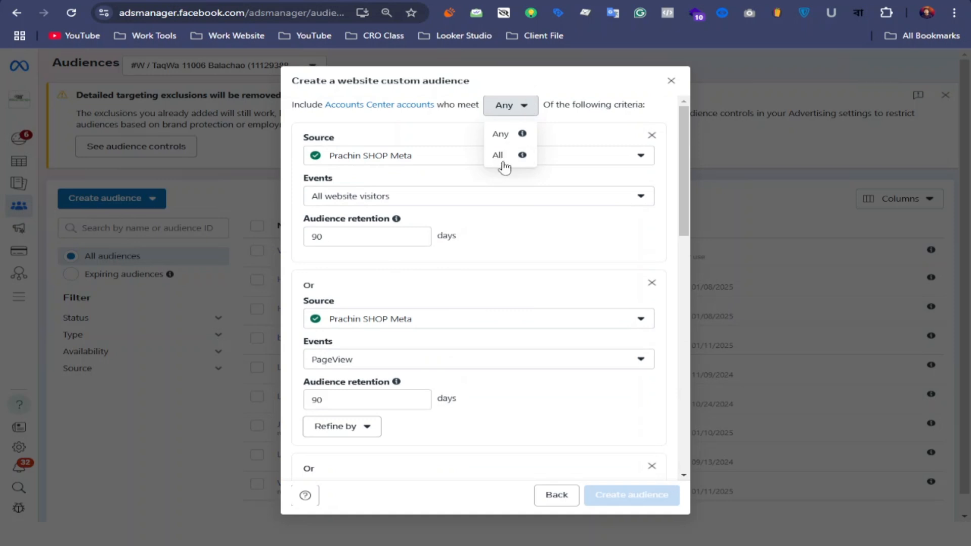
{"action": "left_click", "coordinate": [501, 155]}
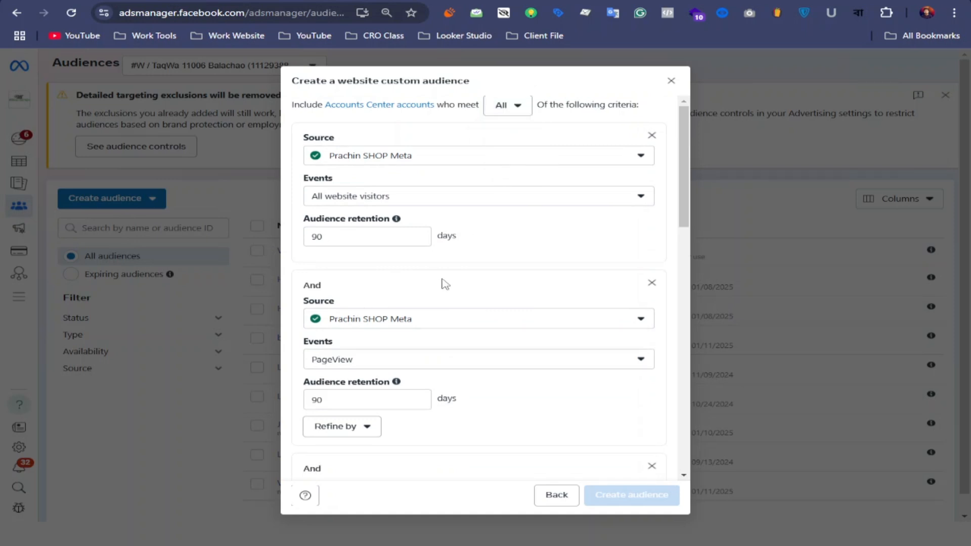
{"action": "left_click", "coordinate": [516, 107]}
{"action": "left_click", "coordinate": [512, 133]}
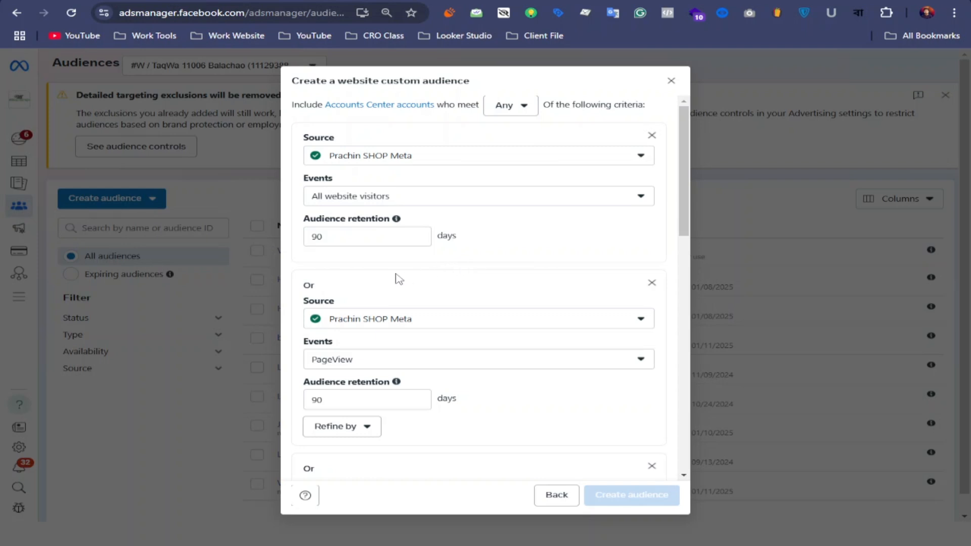
Review the events and retention periods of the included website criteria.
{"action": "scroll", "coordinate": [400, 279], "scroll_direction": "down", "scroll_amount": 2}
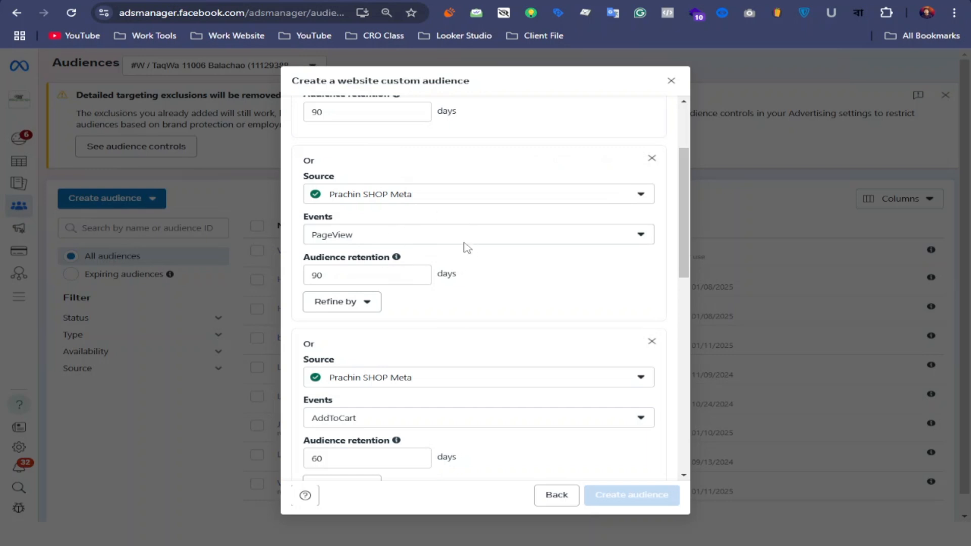
{"action": "scroll", "coordinate": [471, 263], "scroll_direction": "down", "scroll_amount": 2}
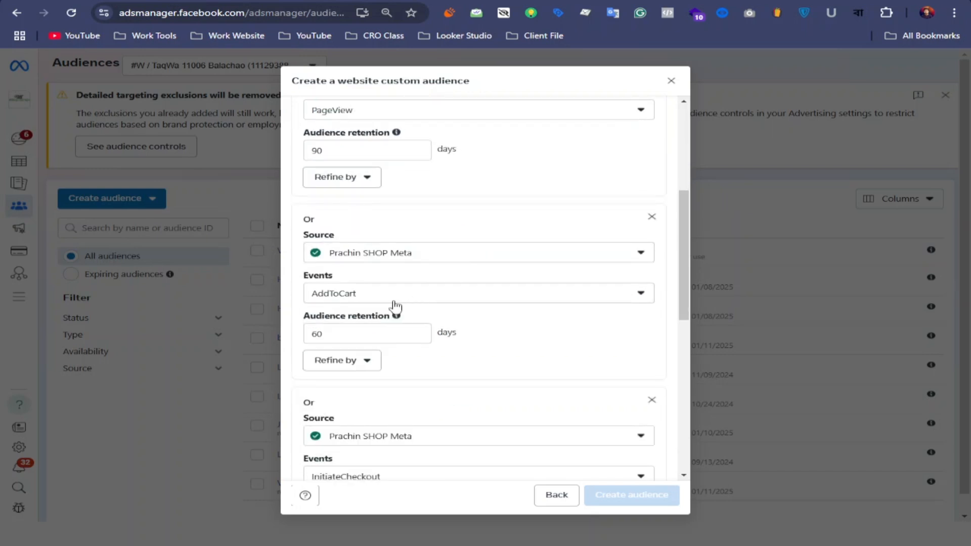
{"action": "scroll", "coordinate": [397, 273], "scroll_direction": "up", "scroll_amount": 2}
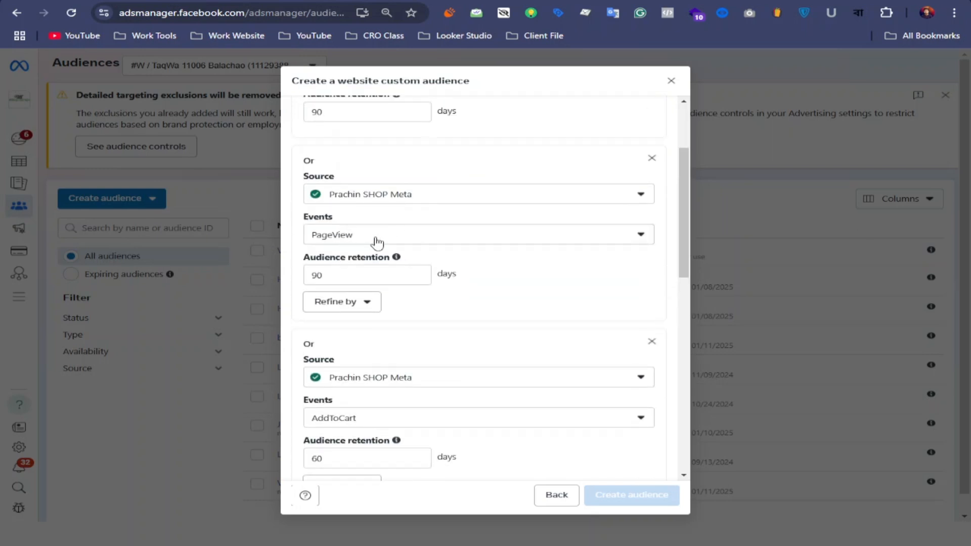
{"action": "scroll", "coordinate": [408, 240], "scroll_direction": "down", "scroll_amount": 1}
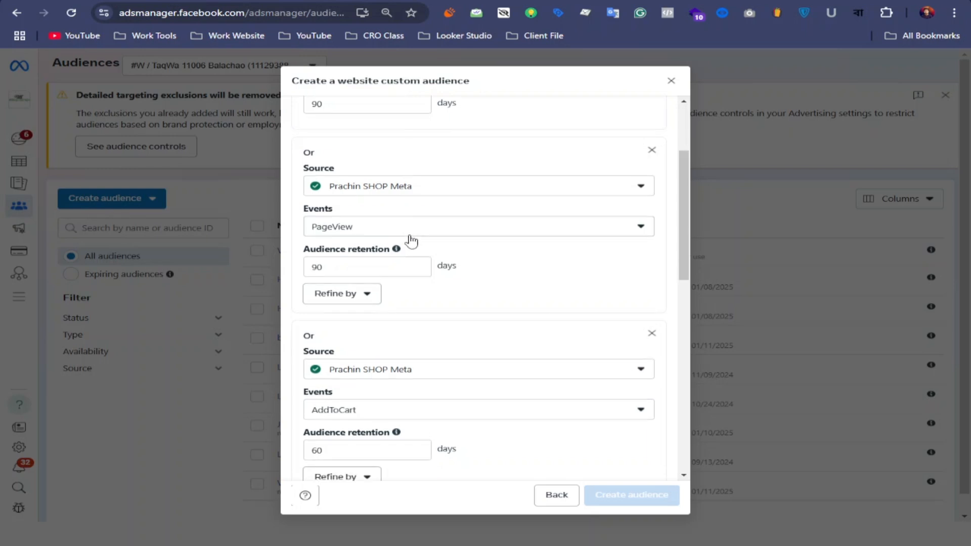
{"action": "scroll", "coordinate": [413, 241], "scroll_direction": "down", "scroll_amount": 1}
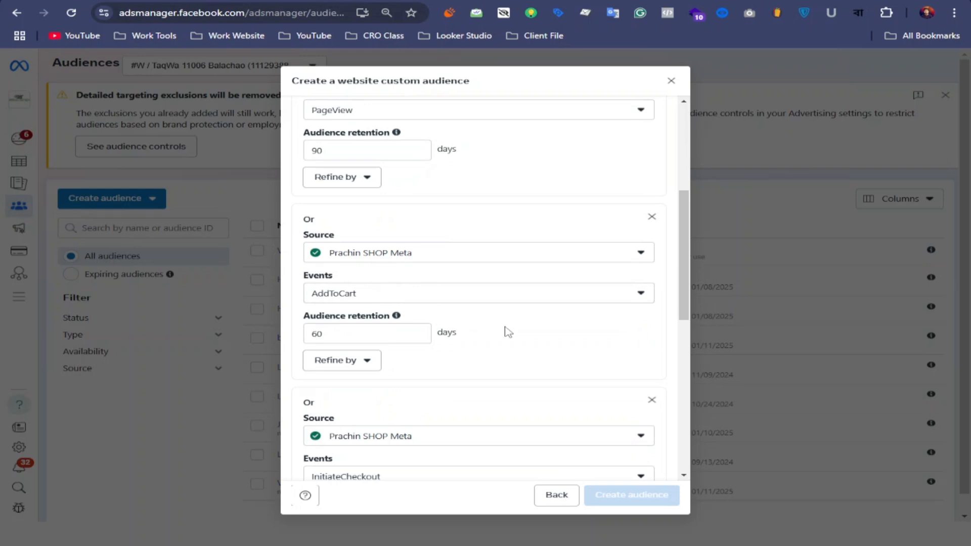
{"action": "scroll", "coordinate": [497, 284], "scroll_direction": "down", "scroll_amount": 4}
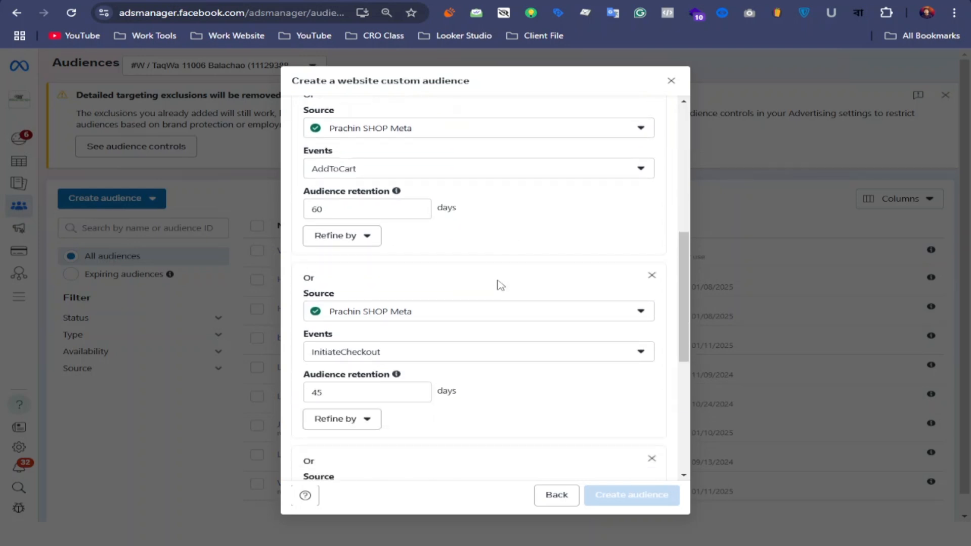
Try requiring people to meet All of the criteria and review the combined events and retention periods.
{"action": "scroll", "coordinate": [566, 197], "scroll_direction": "up", "scroll_amount": 5}
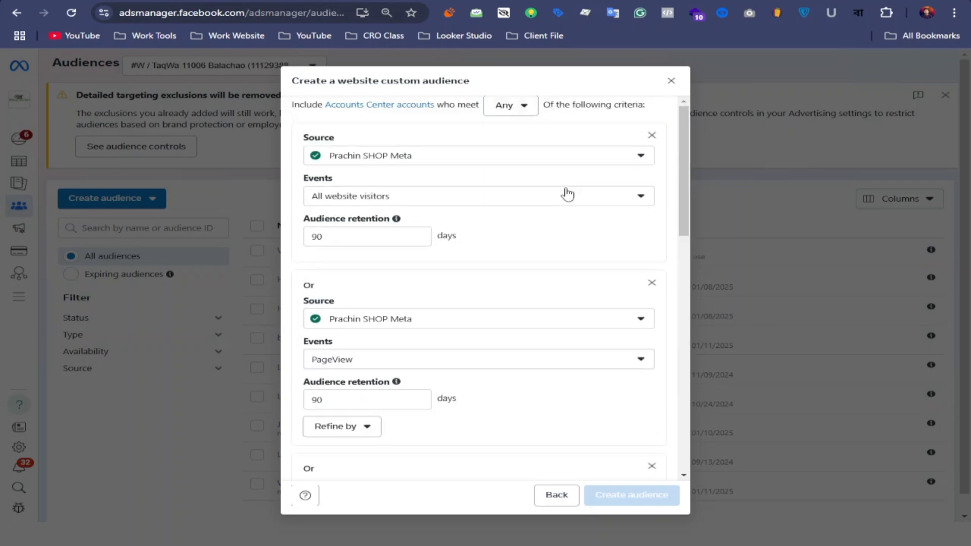
{"action": "left_click", "coordinate": [521, 104]}
{"action": "left_click", "coordinate": [506, 154]}
{"action": "scroll", "coordinate": [499, 297], "scroll_direction": "down", "scroll_amount": 3}
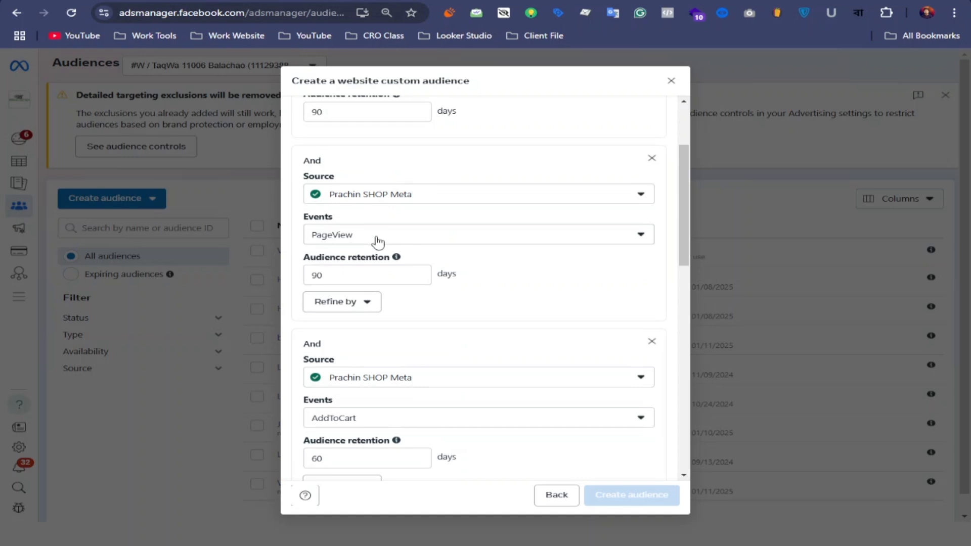
{"action": "scroll", "coordinate": [379, 240], "scroll_direction": "down", "scroll_amount": 2}
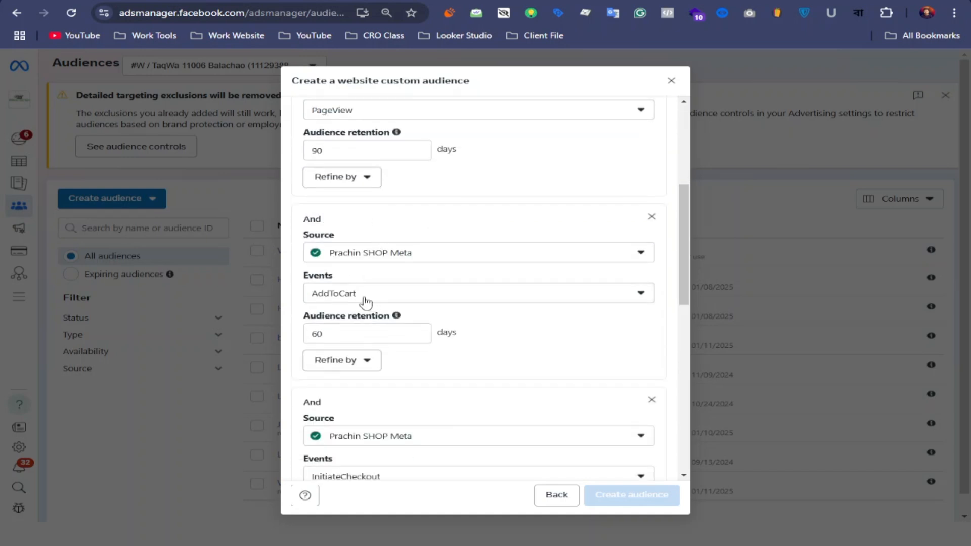
{"action": "scroll", "coordinate": [383, 290], "scroll_direction": "down", "scroll_amount": 1}
{"action": "scroll", "coordinate": [381, 351], "scroll_direction": "down", "scroll_amount": 3}
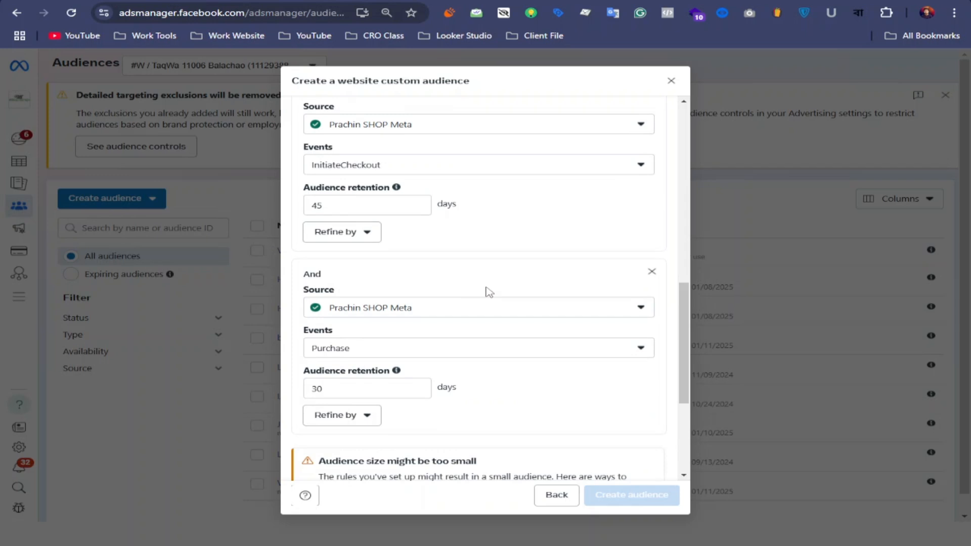
Return the matching rule to Any and review the criteria down to the Purchase event.
{"action": "scroll", "coordinate": [488, 283], "scroll_direction": "up", "scroll_amount": 10}
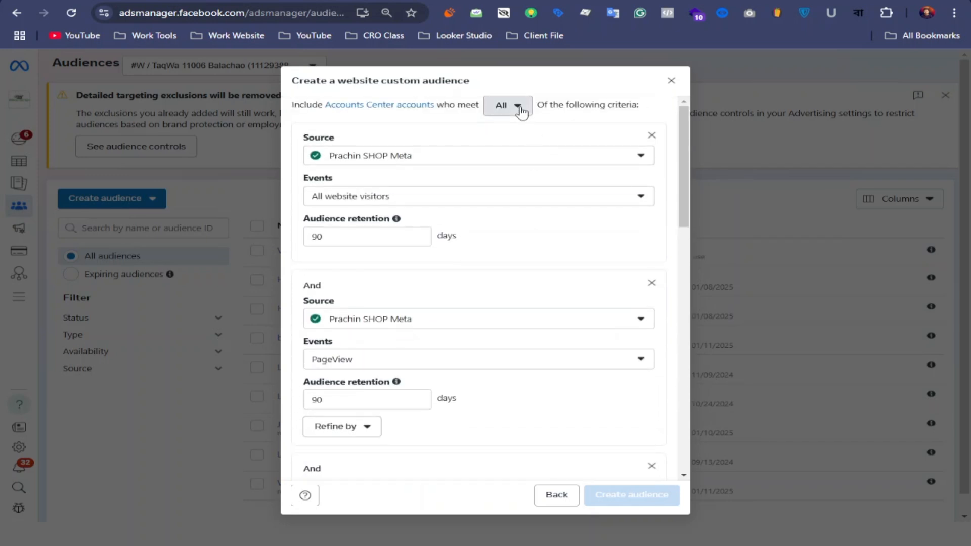
{"action": "left_click", "coordinate": [521, 109]}
{"action": "left_click", "coordinate": [512, 131]}
{"action": "scroll", "coordinate": [463, 279], "scroll_direction": "down", "scroll_amount": 2}
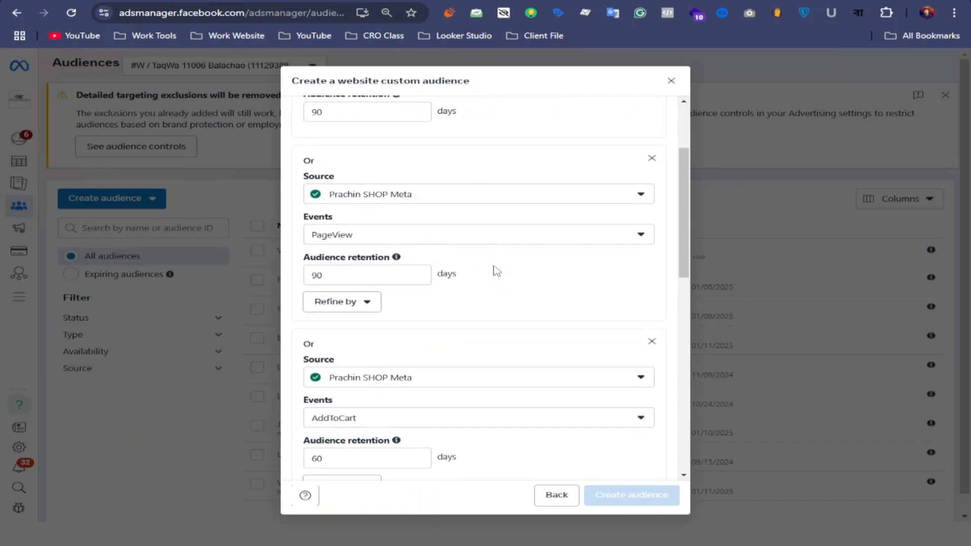
{"action": "scroll", "coordinate": [496, 268], "scroll_direction": "down", "scroll_amount": 6}
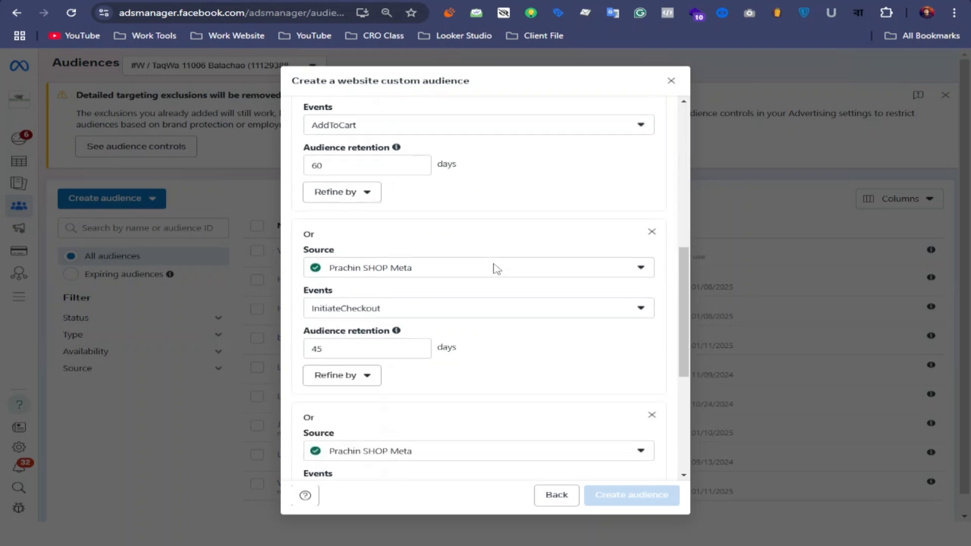
{"action": "scroll", "coordinate": [487, 272], "scroll_direction": "down", "scroll_amount": 5}
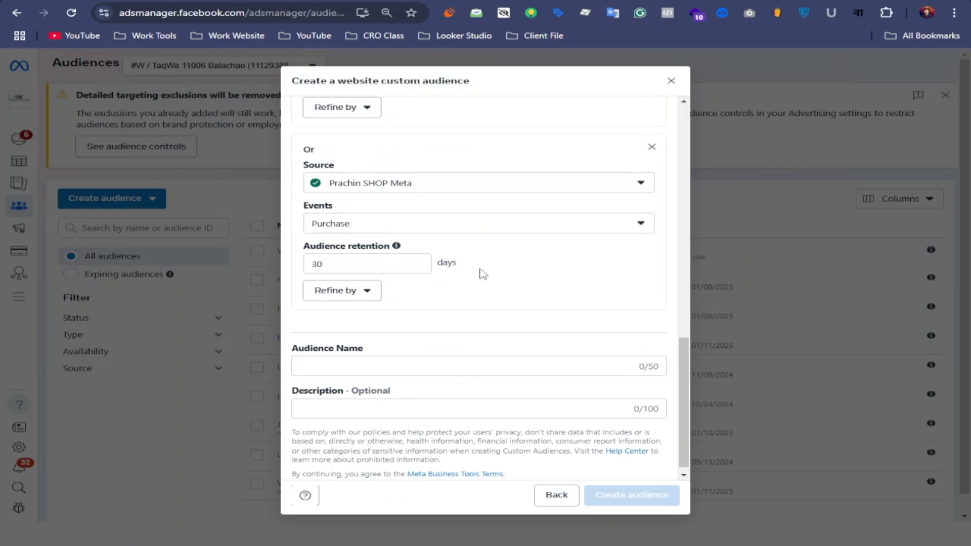
Refine the Purchase criterion by aggregated value, using Frequency with the greater-than comparison and a value of 1.
{"action": "scroll", "coordinate": [481, 271], "scroll_direction": "up", "scroll_amount": 7}
{"action": "left_click", "coordinate": [342, 282]}
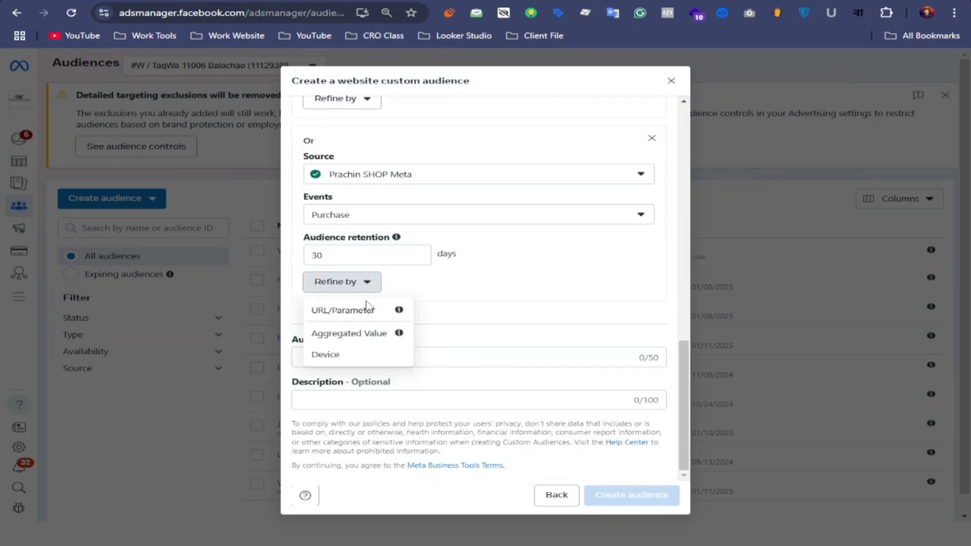
{"action": "left_click", "coordinate": [377, 333]}
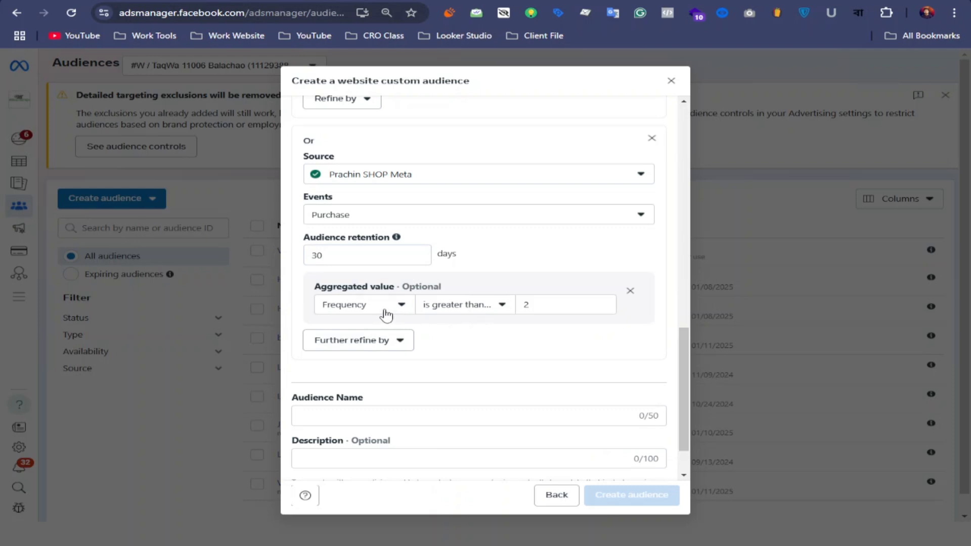
{"action": "left_click", "coordinate": [400, 307]}
{"action": "left_click", "coordinate": [496, 324]}
{"action": "left_click", "coordinate": [494, 308]}
{"action": "left_click", "coordinate": [585, 339]}
{"action": "left_click", "coordinate": [558, 304]}
{"action": "key", "text": "BackSpace"}
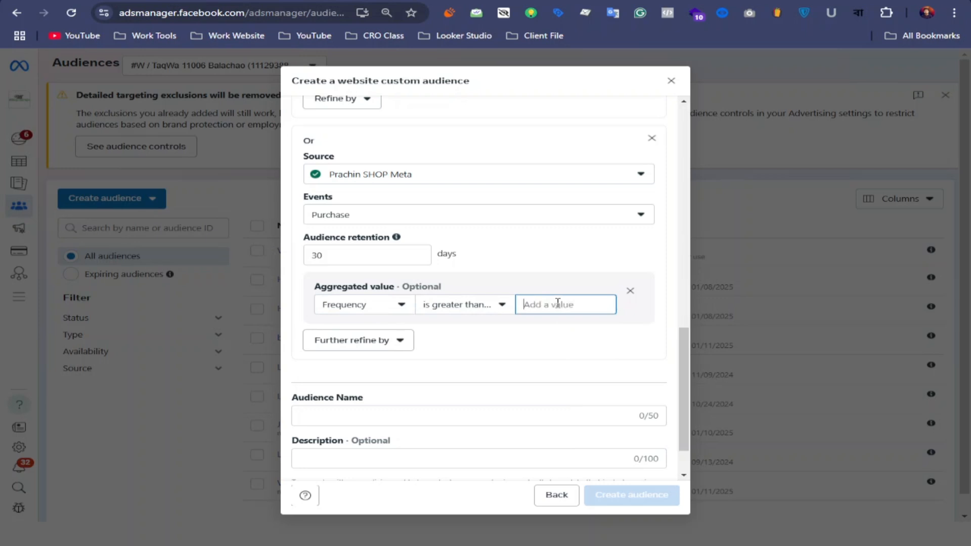
{"action": "type", "text": "1"}
{"action": "left_click", "coordinate": [501, 340]}
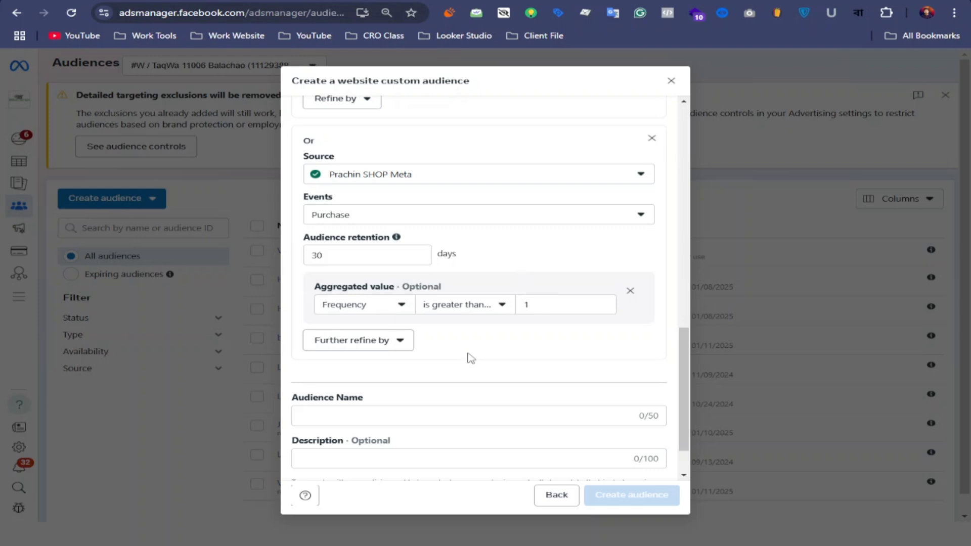
Name the audience "Website Purchase People", create it and close its summary.
{"action": "scroll", "coordinate": [473, 356], "scroll_direction": "down", "scroll_amount": 1}
{"action": "left_click", "coordinate": [344, 357]}
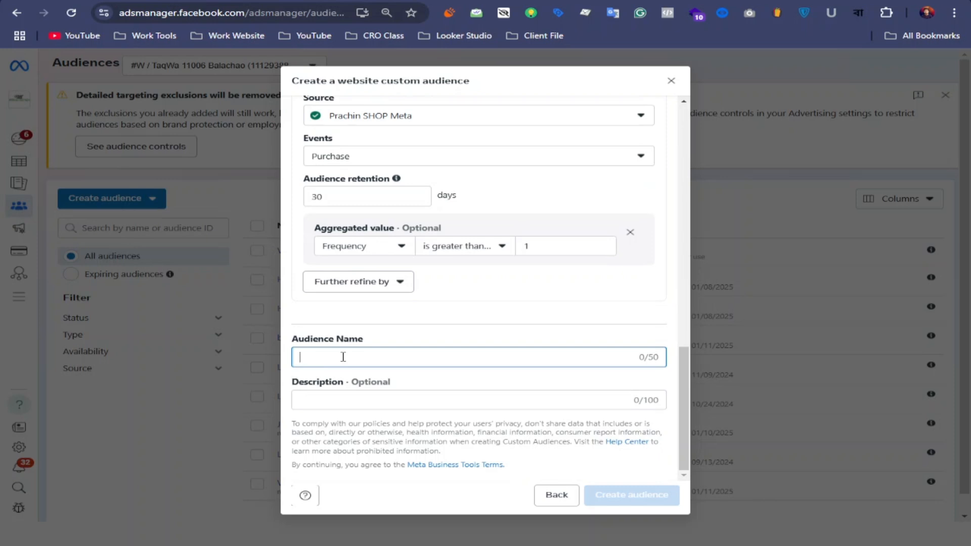
{"action": "type", "text": "Website Pu"}
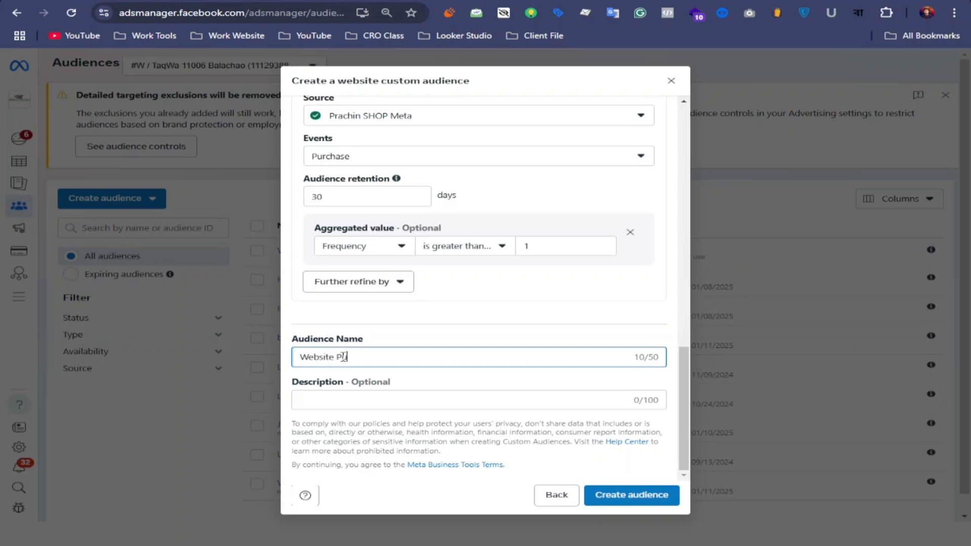
{"action": "scroll", "coordinate": [396, 338], "scroll_direction": "up", "scroll_amount": 1}
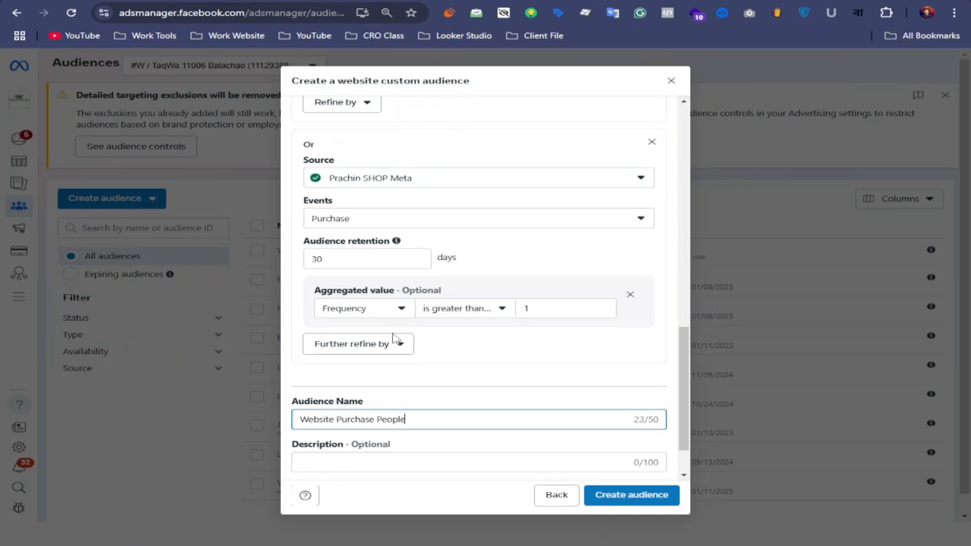
{"action": "scroll", "coordinate": [402, 336], "scroll_direction": "down", "scroll_amount": 1}
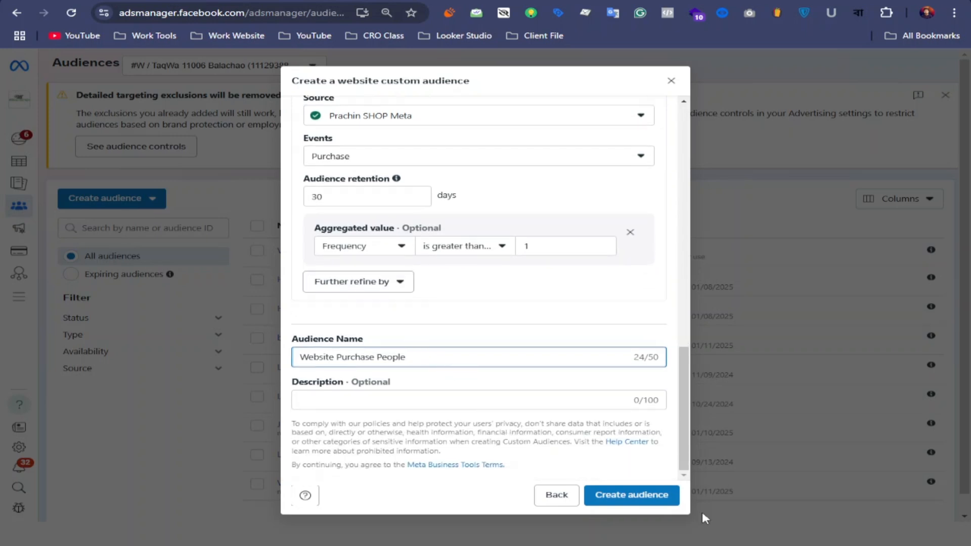
{"action": "left_click", "coordinate": [630, 495]}
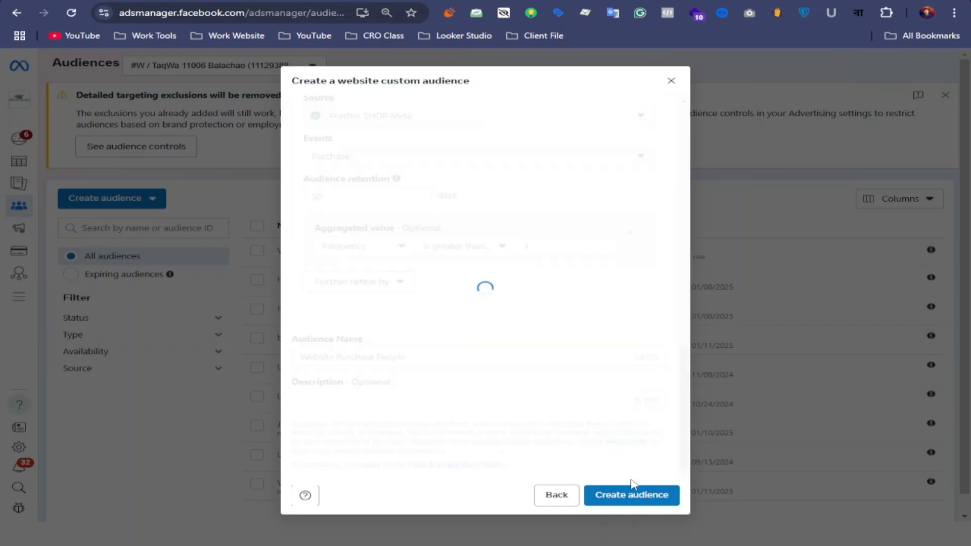
{"action": "left_click", "coordinate": [656, 378]}
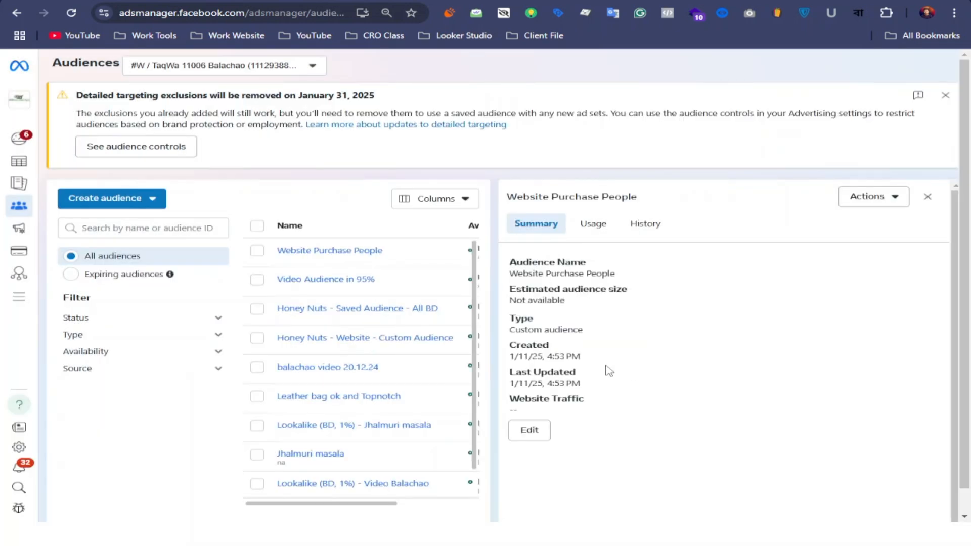
{"action": "left_click", "coordinate": [928, 197]}
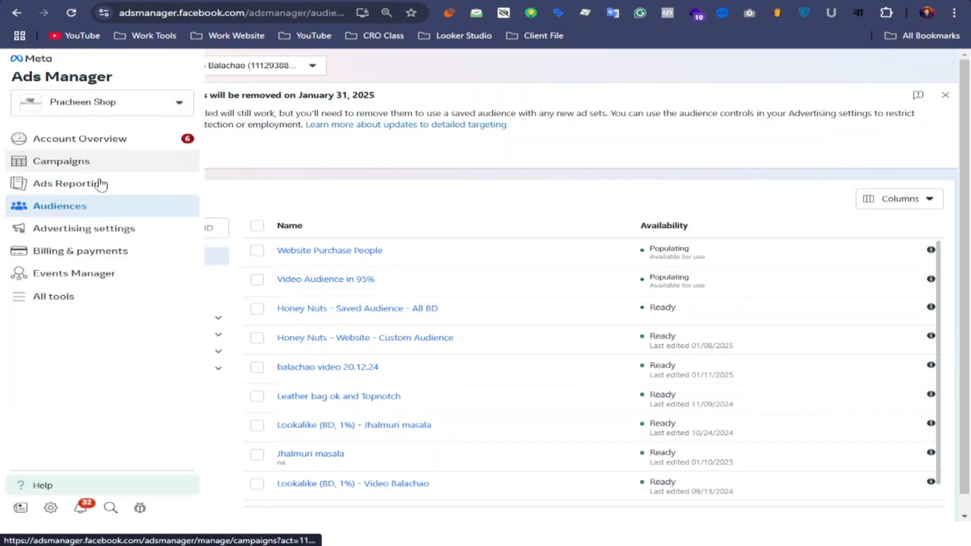
Create a new campaign with the Sales objective and the manual sales campaign setup.
{"action": "left_click", "coordinate": [58, 163]}
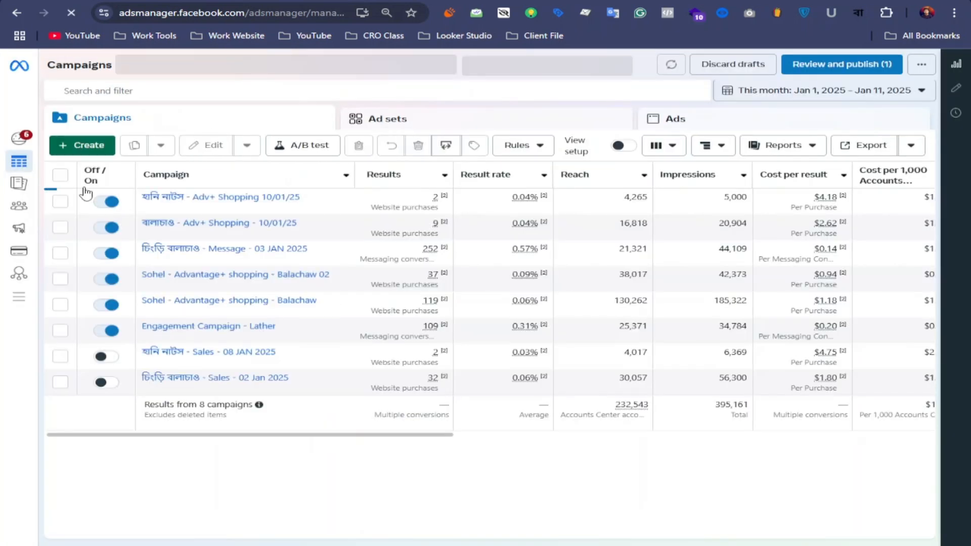
{"action": "left_click", "coordinate": [91, 147]}
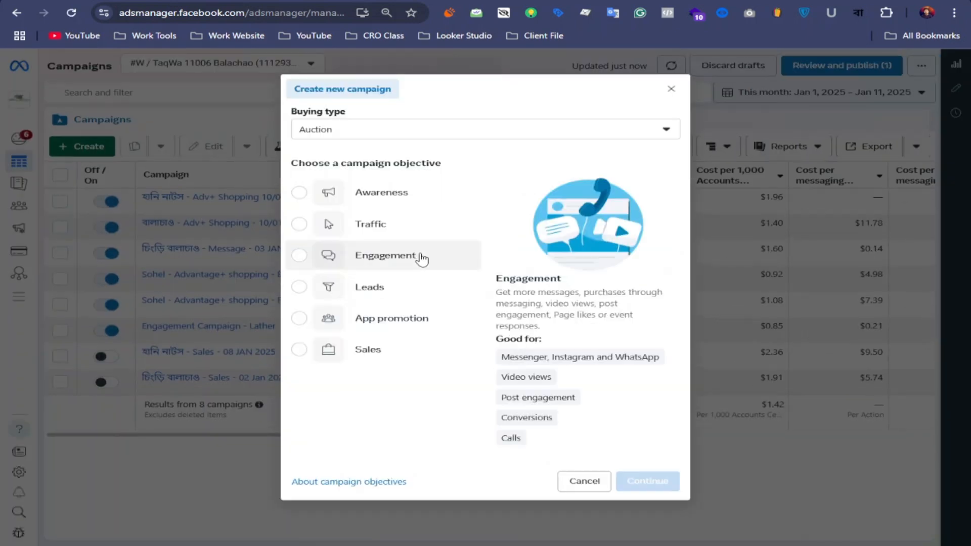
{"action": "left_click", "coordinate": [302, 349]}
{"action": "left_click", "coordinate": [649, 483]}
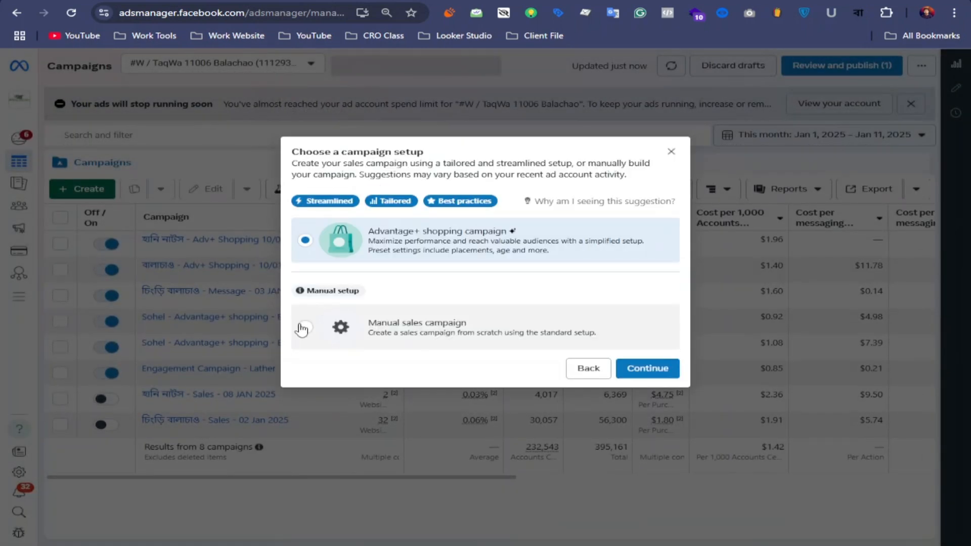
{"action": "left_click", "coordinate": [303, 328]}
{"action": "left_click", "coordinate": [648, 368]}
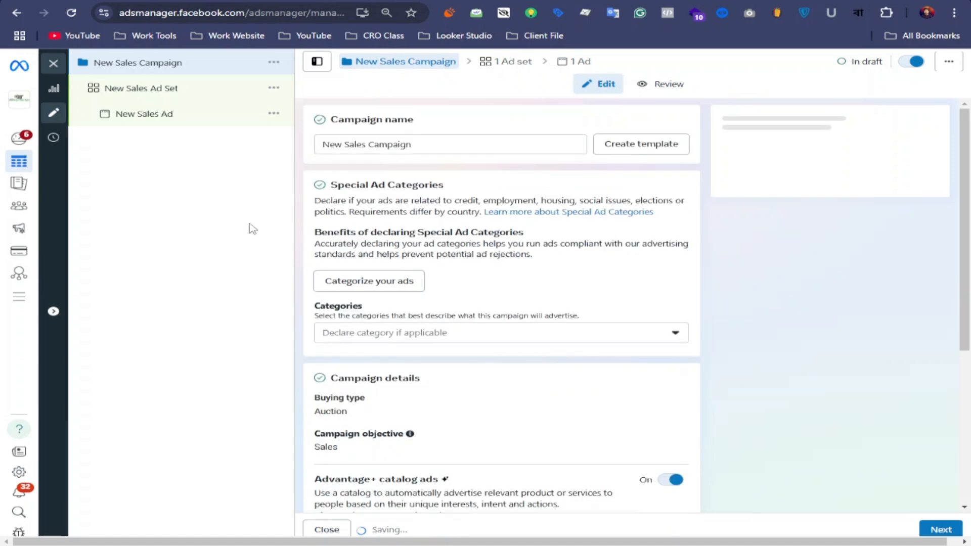
Open the new sales ad set, expand its audience controls and switch to the original audience options.
{"action": "left_click", "coordinate": [162, 91]}
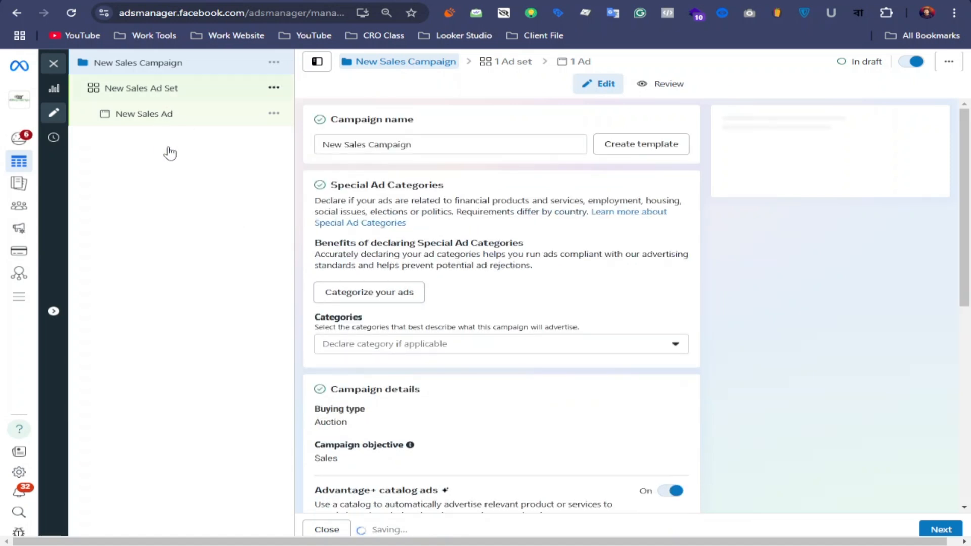
{"action": "scroll", "coordinate": [531, 293], "scroll_direction": "down", "scroll_amount": 10}
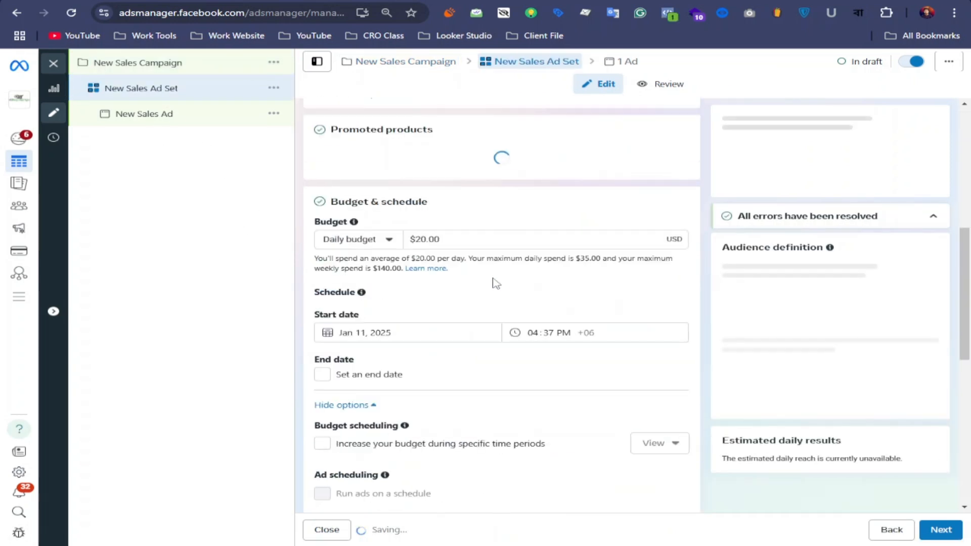
{"action": "scroll", "coordinate": [461, 265], "scroll_direction": "down", "scroll_amount": 6}
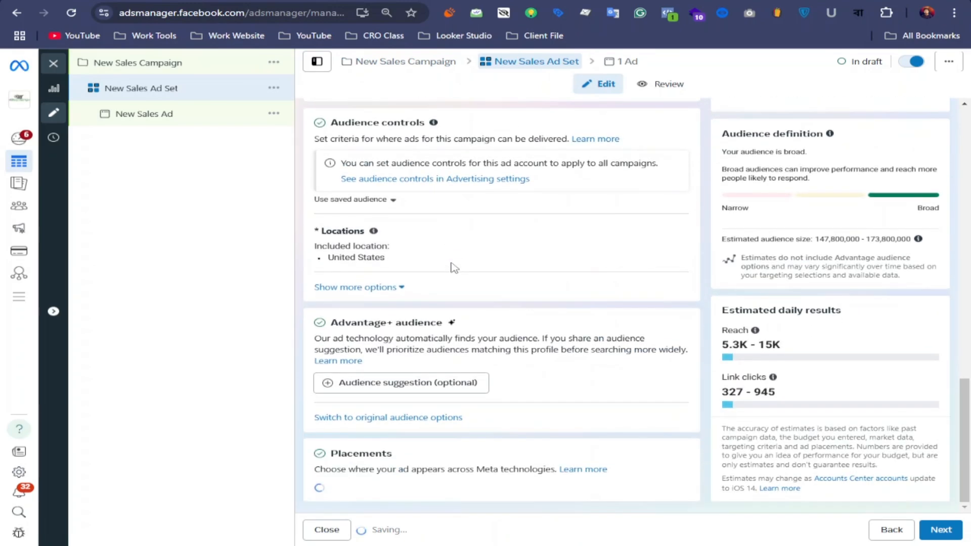
{"action": "left_click", "coordinate": [389, 293]}
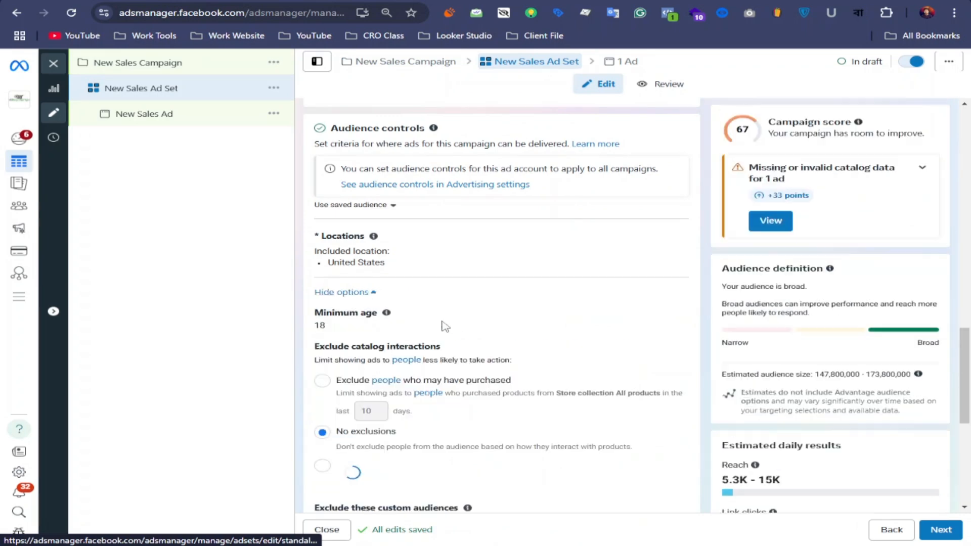
{"action": "scroll", "coordinate": [455, 300], "scroll_direction": "down", "scroll_amount": 5}
{"action": "scroll", "coordinate": [458, 301], "scroll_direction": "down", "scroll_amount": 1}
{"action": "scroll", "coordinate": [439, 255], "scroll_direction": "up", "scroll_amount": 1}
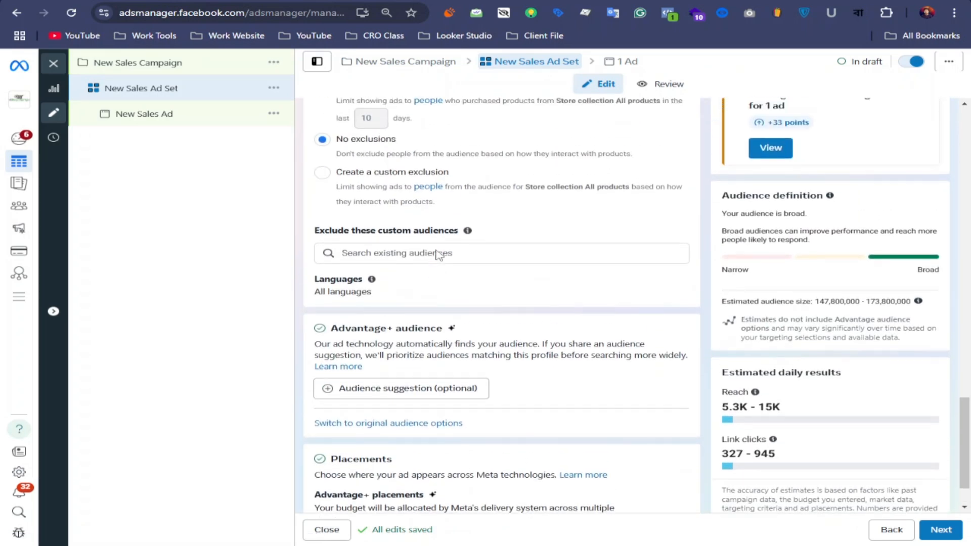
{"action": "scroll", "coordinate": [440, 252], "scroll_direction": "down", "scroll_amount": 1}
{"action": "left_click", "coordinate": [394, 362]}
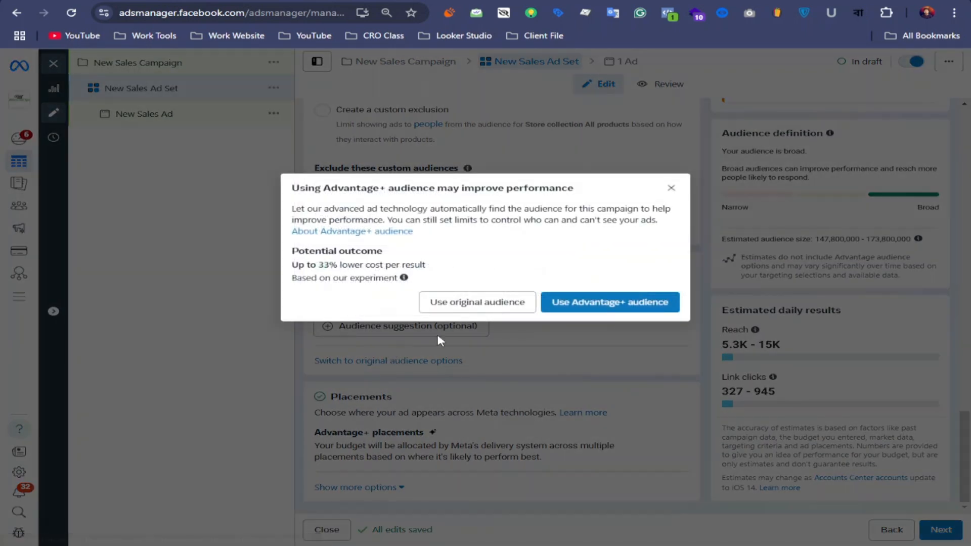
{"action": "left_click", "coordinate": [475, 304]}
Include the custom audiences Website Purchase People and Video Audience in 95% in the ad set and review the remaining targeting settings.
{"action": "scroll", "coordinate": [442, 355], "scroll_direction": "down", "scroll_amount": 8}
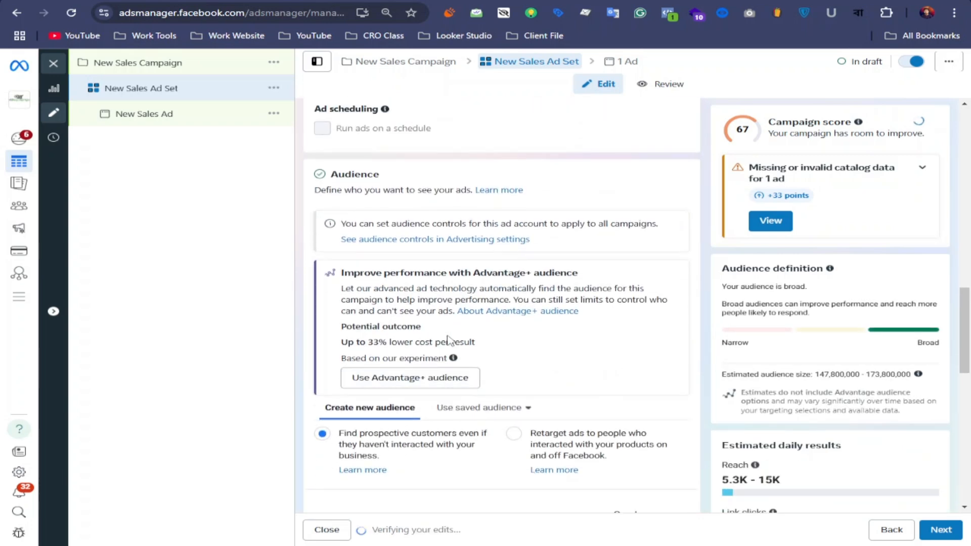
{"action": "left_click", "coordinate": [397, 355]}
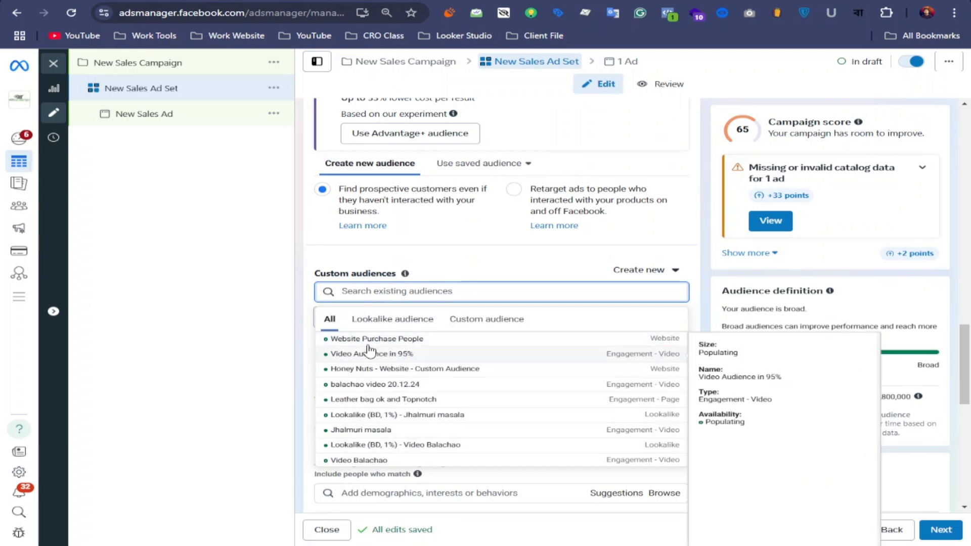
{"action": "left_click", "coordinate": [420, 339]}
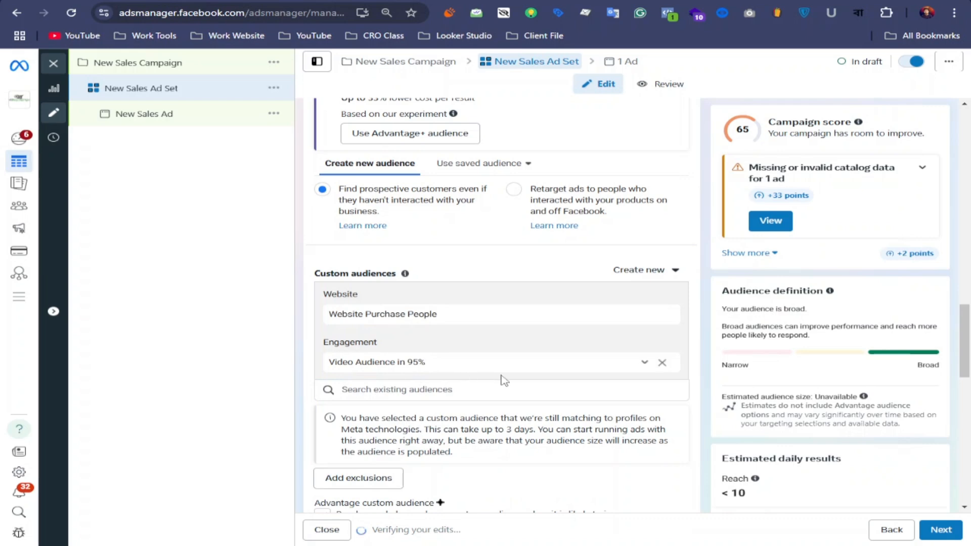
{"action": "scroll", "coordinate": [574, 382], "scroll_direction": "down", "scroll_amount": 4}
{"action": "scroll", "coordinate": [577, 383], "scroll_direction": "down", "scroll_amount": 3}
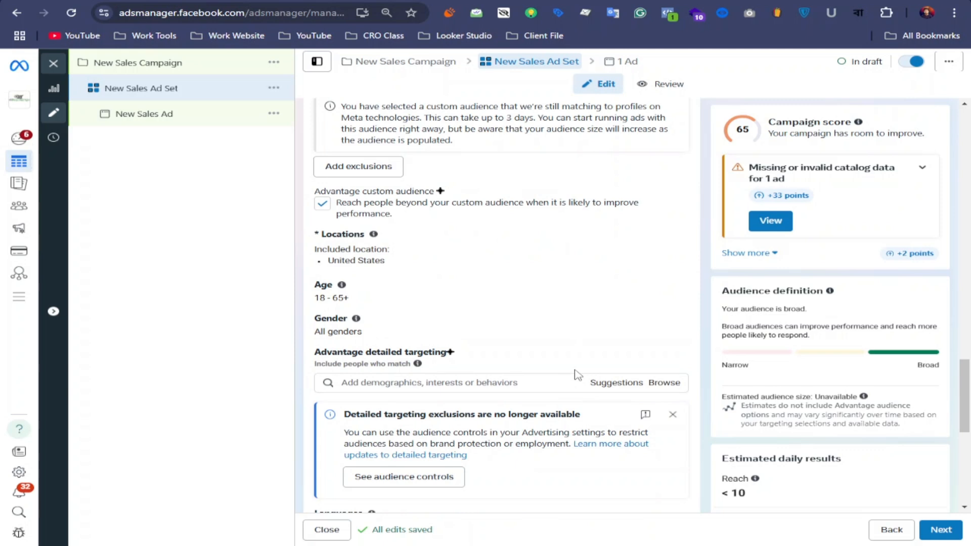
{"action": "scroll", "coordinate": [570, 371], "scroll_direction": "down", "scroll_amount": 3}
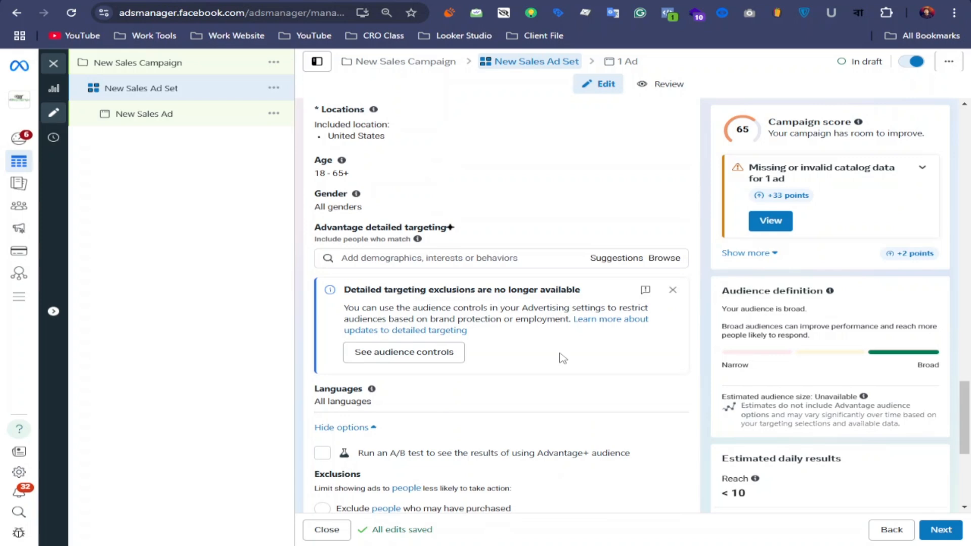
{"action": "scroll", "coordinate": [563, 358], "scroll_direction": "up", "scroll_amount": 3}
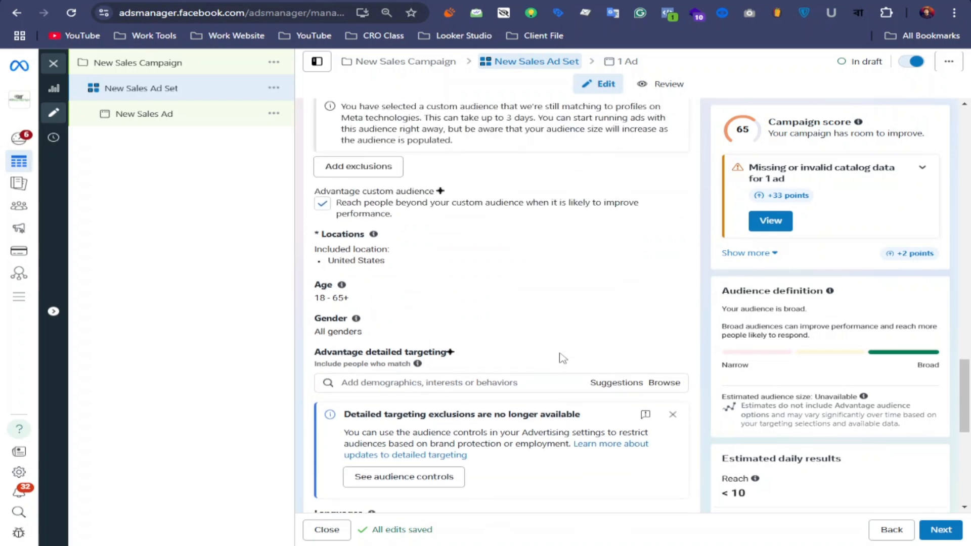